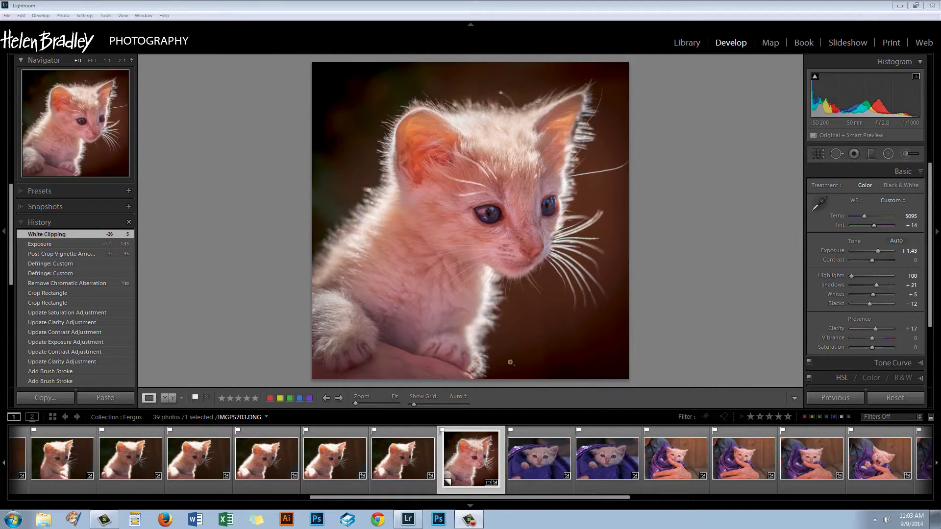
Compare the edited copy against the uncropped original, then select the unedited original kitten photo.
click(407, 478)
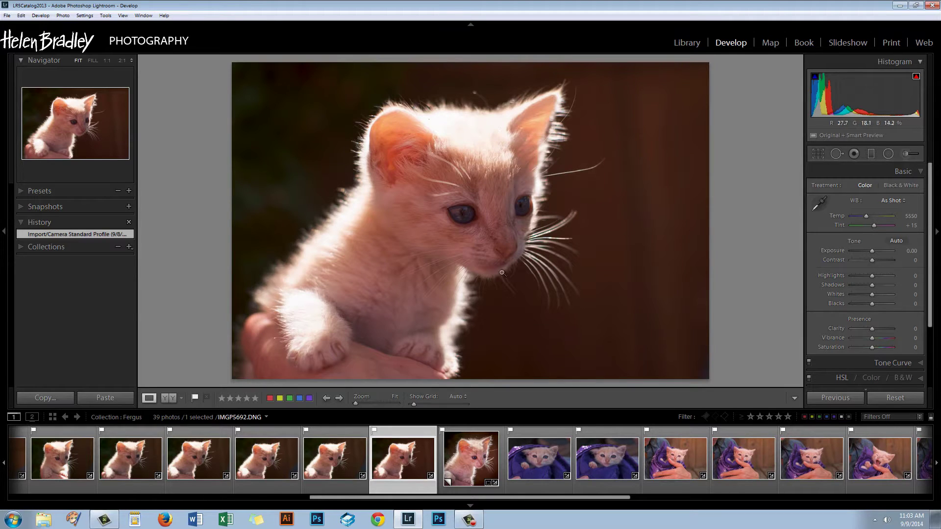
click(453, 462)
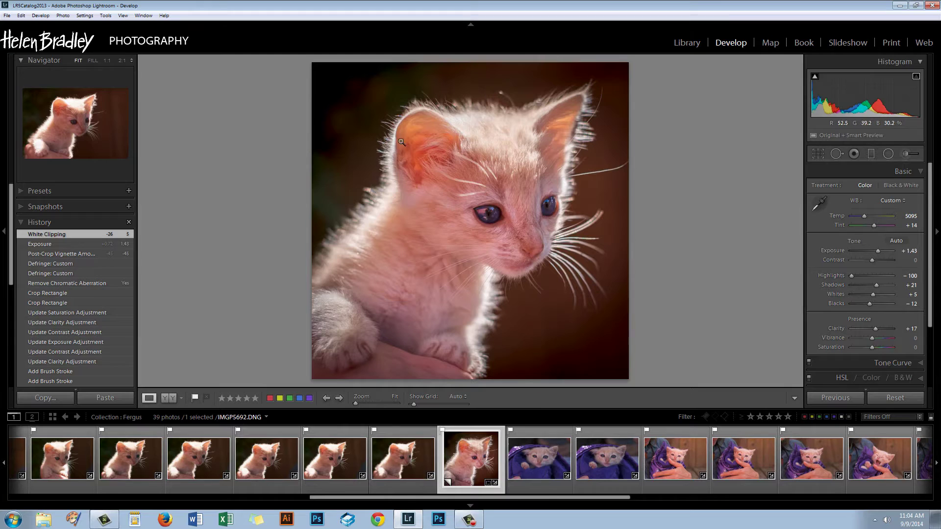
click(399, 461)
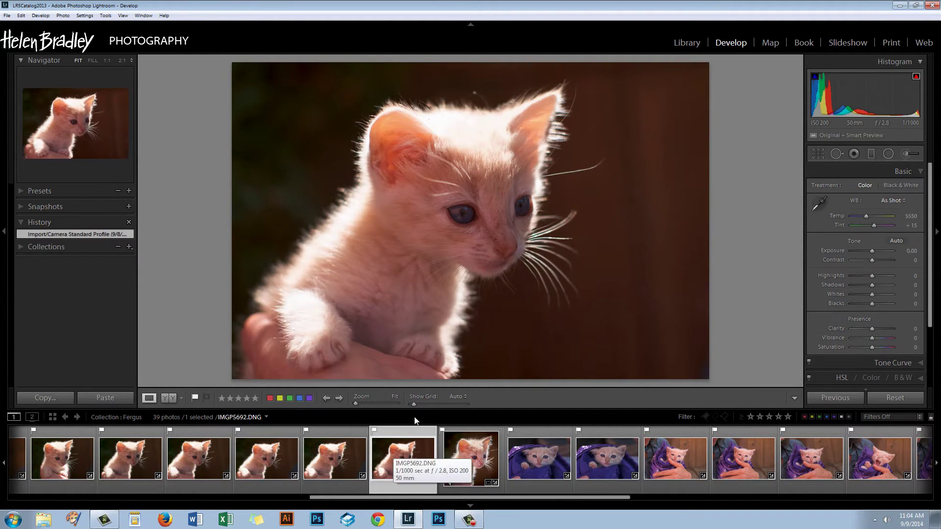
Create a new virtual copy of the original and collapse the filmstrip.
right_click(393, 462)
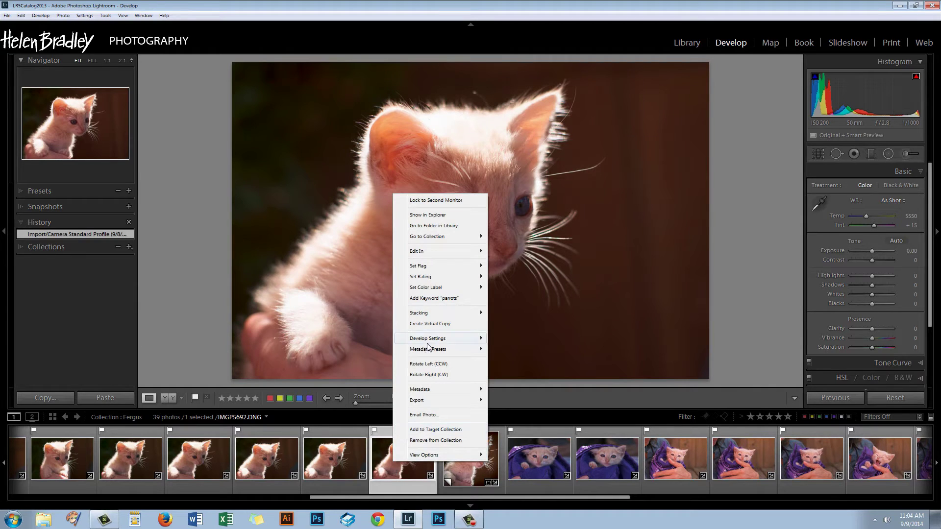
click(429, 324)
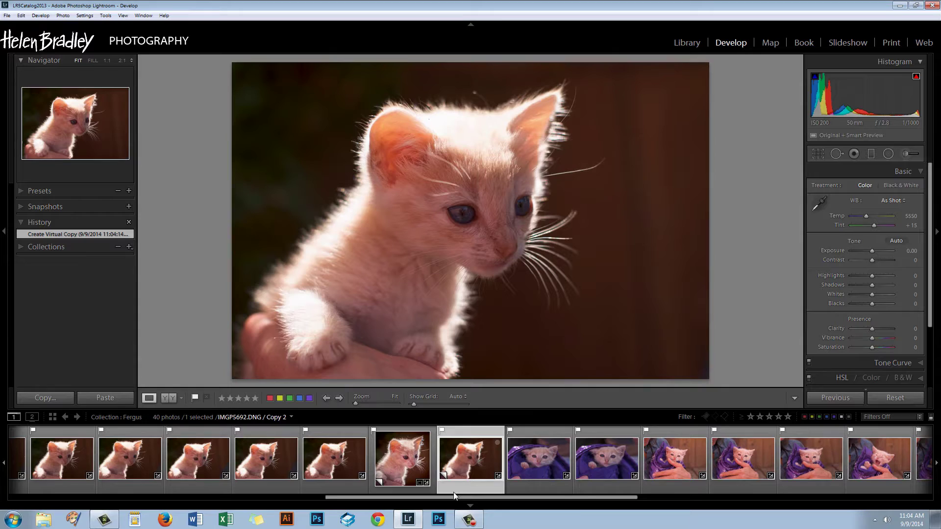
click(470, 506)
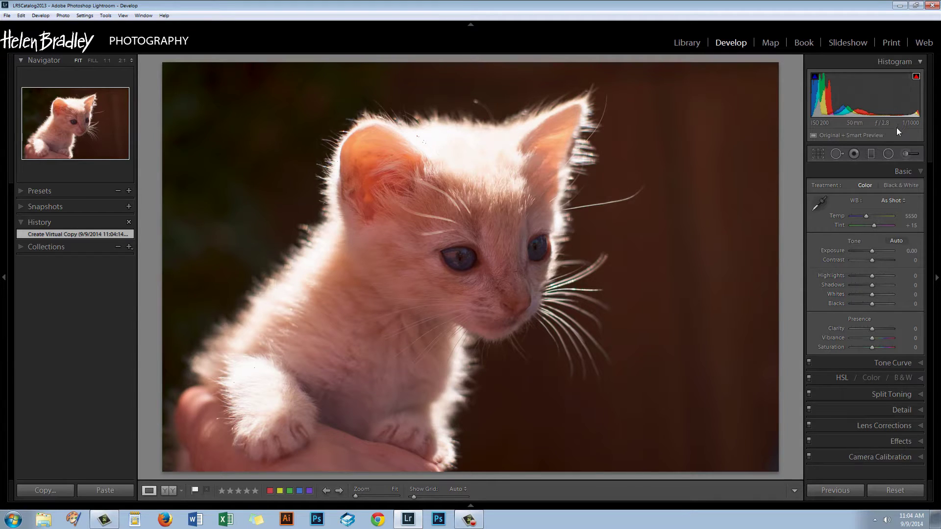
Enable the highlight clipping warning, then set Exposure to +1.07 and Highlights to -100.
click(915, 77)
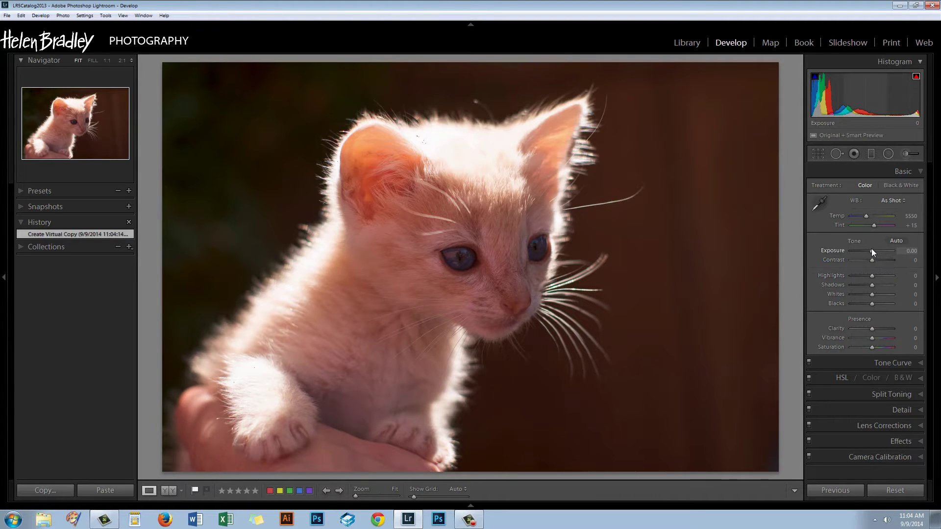
drag(872, 253, 878, 254)
key(j)
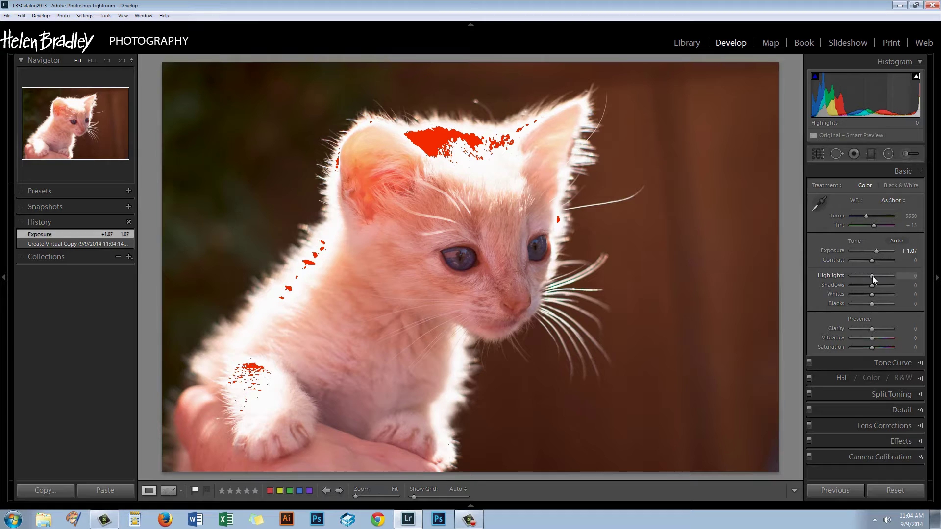
drag(871, 275, 845, 276)
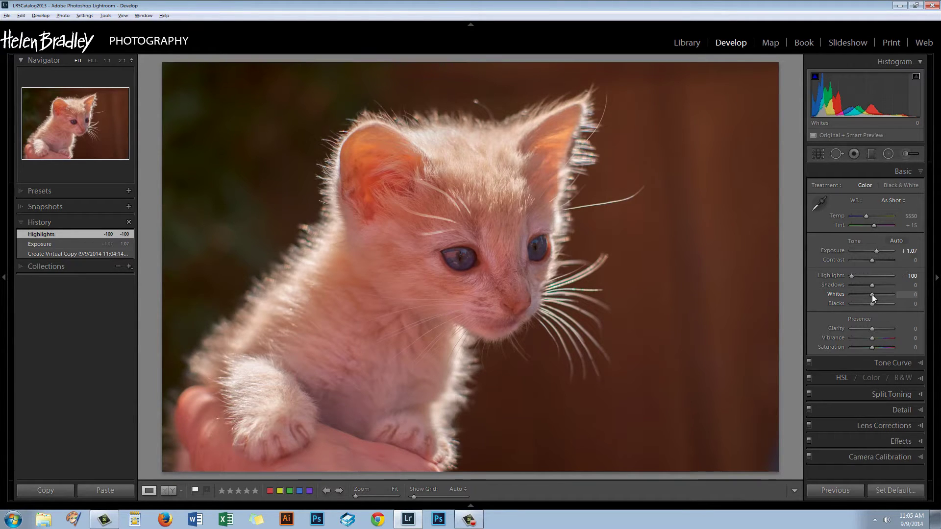
Alt-drag Whites while watching the clipping preview, settling at +14.
alt+click(872, 295)
drag(872, 295, 872, 295)
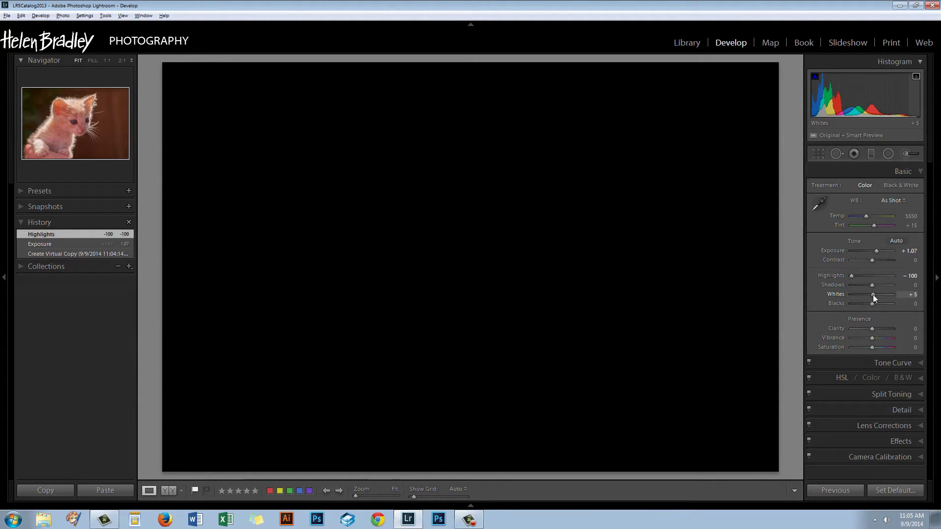
drag(874, 295, 878, 299)
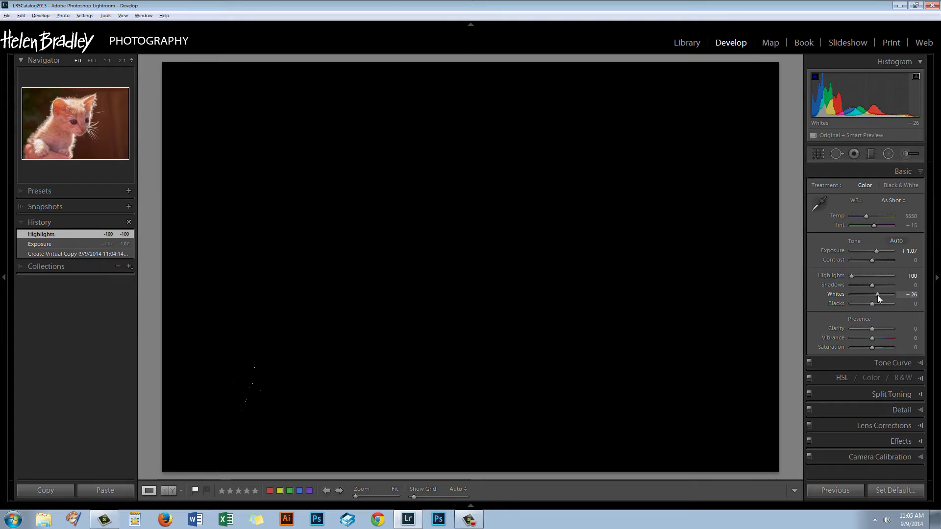
drag(877, 295, 876, 295)
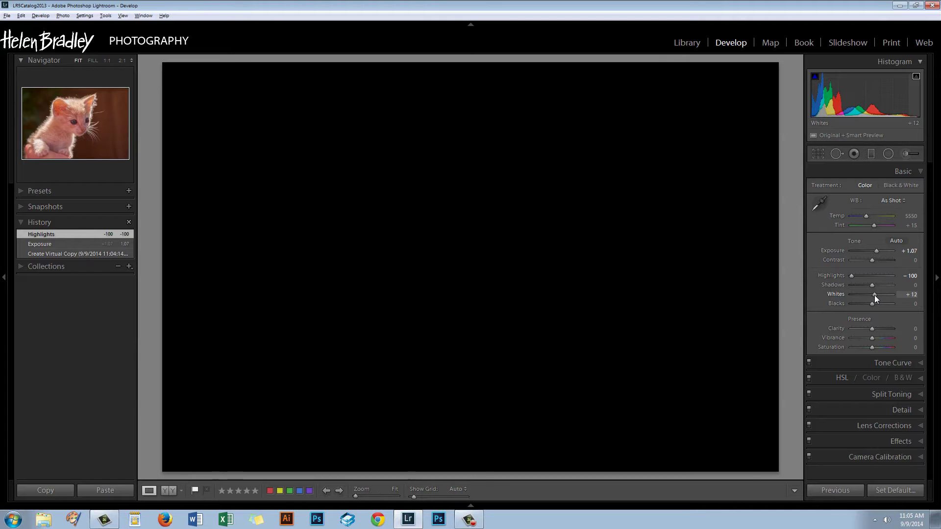
drag(875, 295, 875, 295)
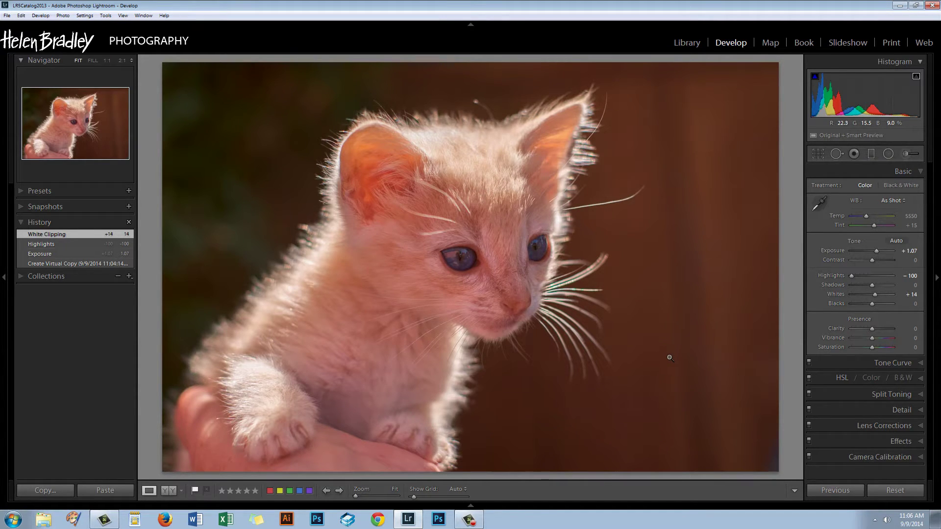
Try lifting Shadows, reset it to 0, then Alt-drag Blacks down to -19.
mouse_move(871, 285)
mouse_down()
mouse_move(890, 287)
mouse_move(875, 286)
mouse_up()
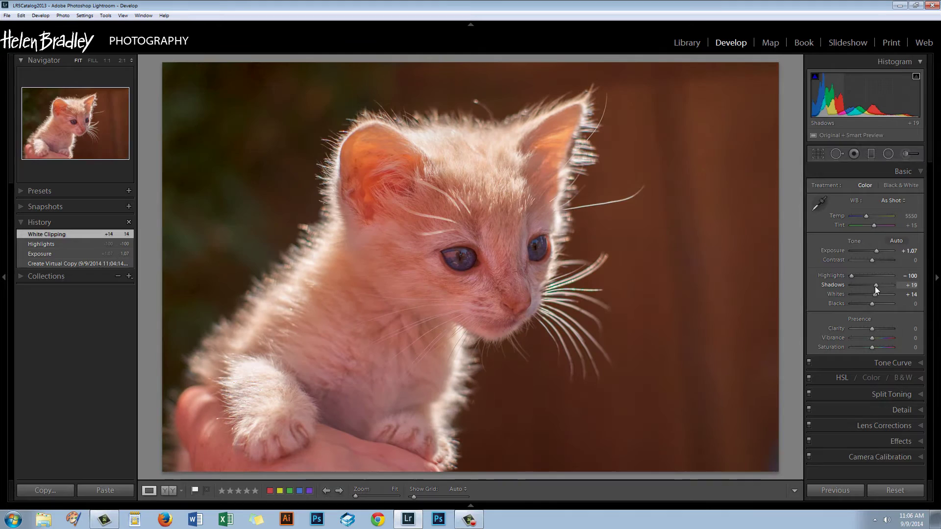
double_click(832, 284)
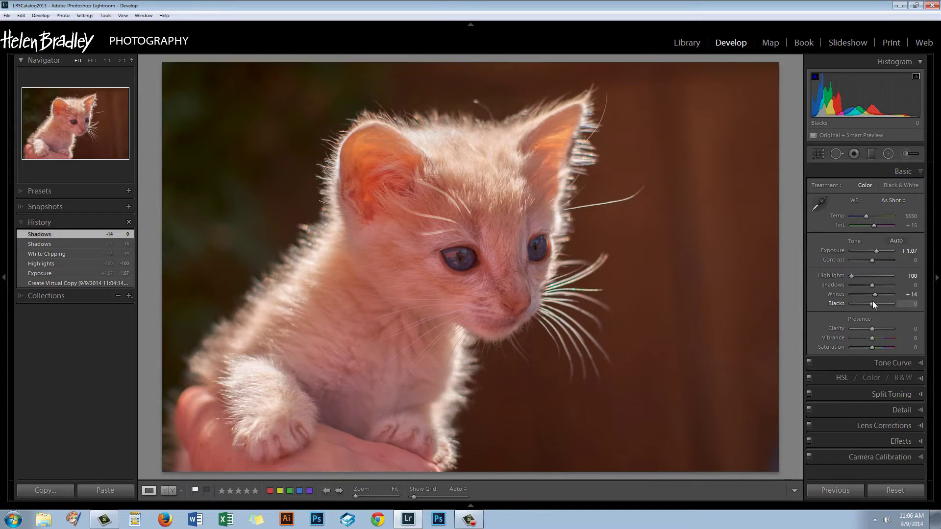
key(alt)
drag(872, 302, 872, 302)
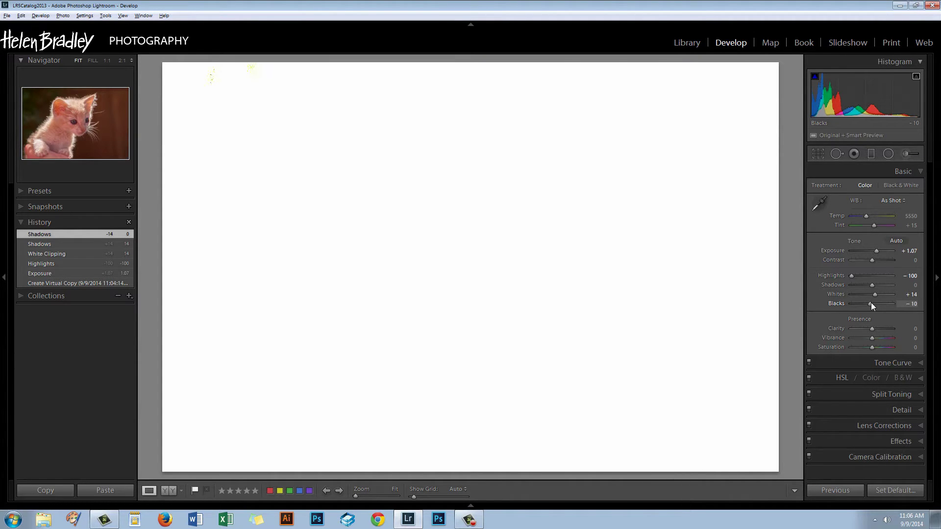
drag(872, 305, 869, 306)
drag(869, 302, 869, 304)
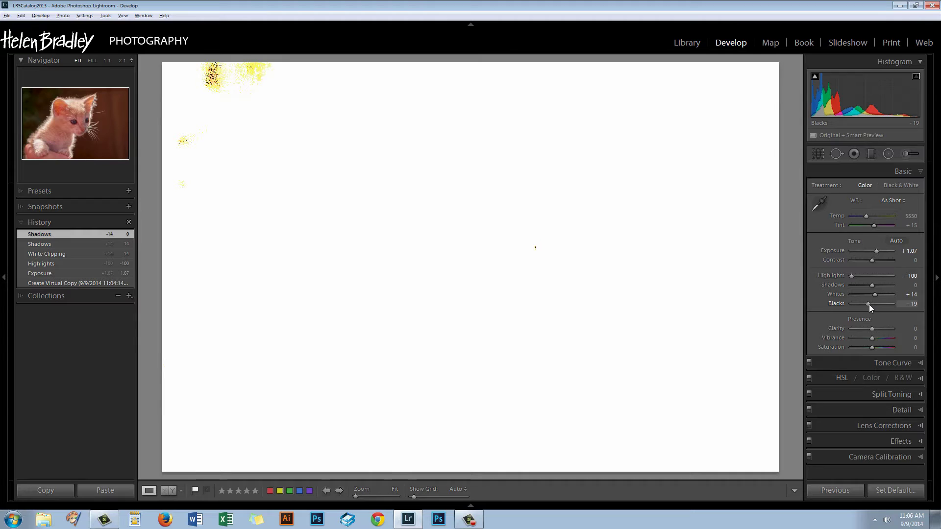
drag(869, 304, 869, 304)
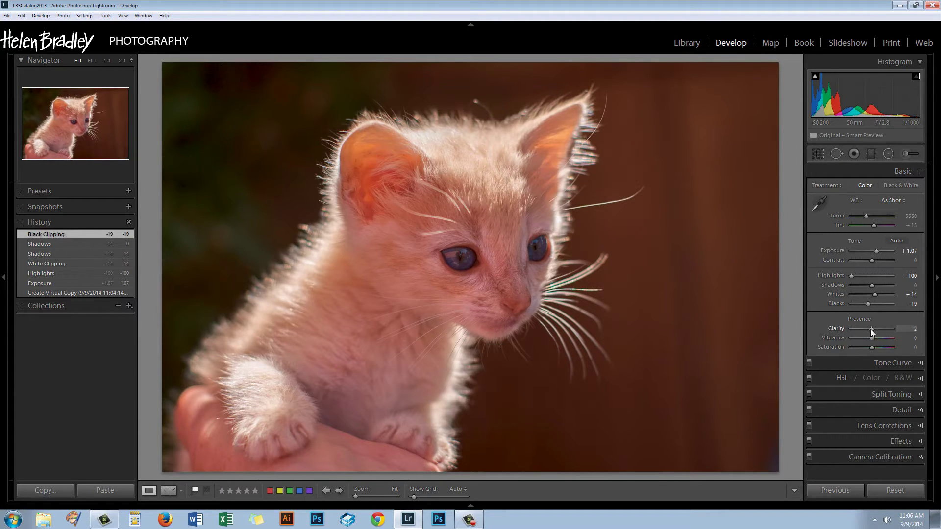
Test Clarity at -40, then raise it and settle at +12.
drag(871, 331, 866, 332)
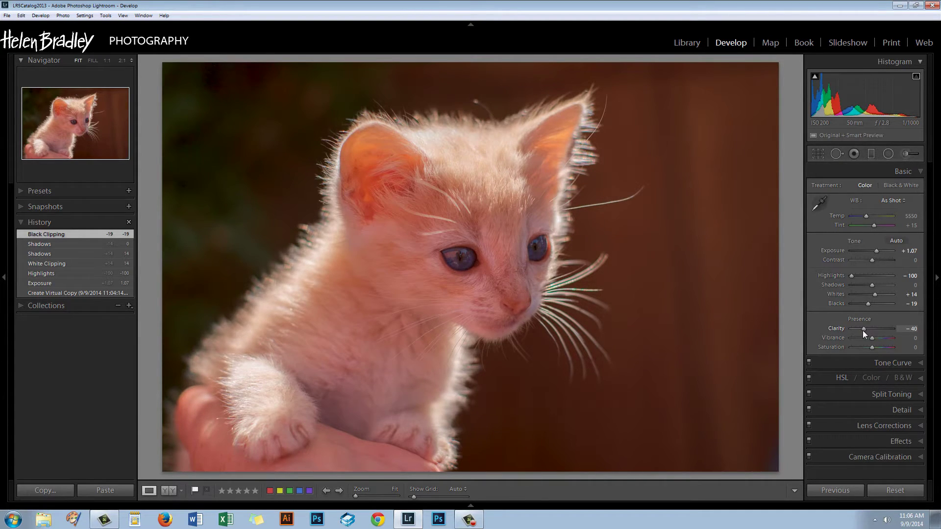
drag(862, 330, 862, 330)
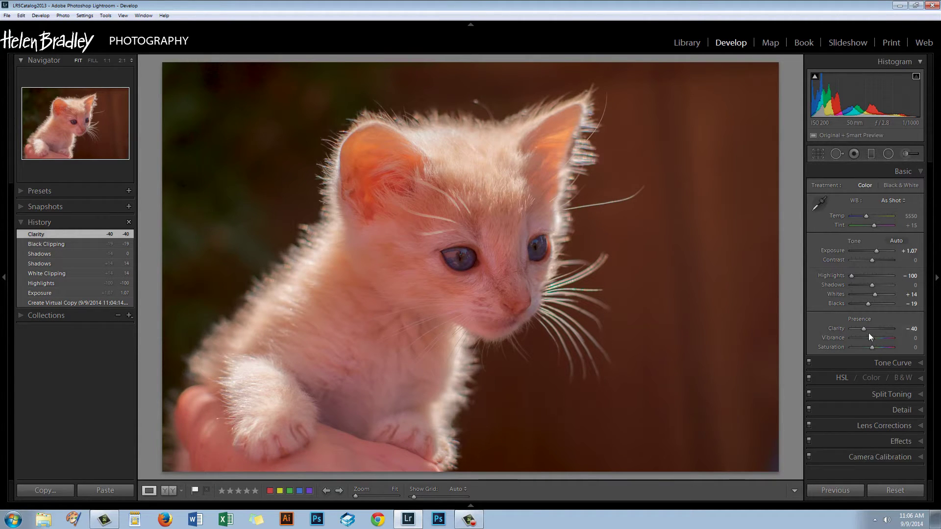
drag(867, 328, 875, 329)
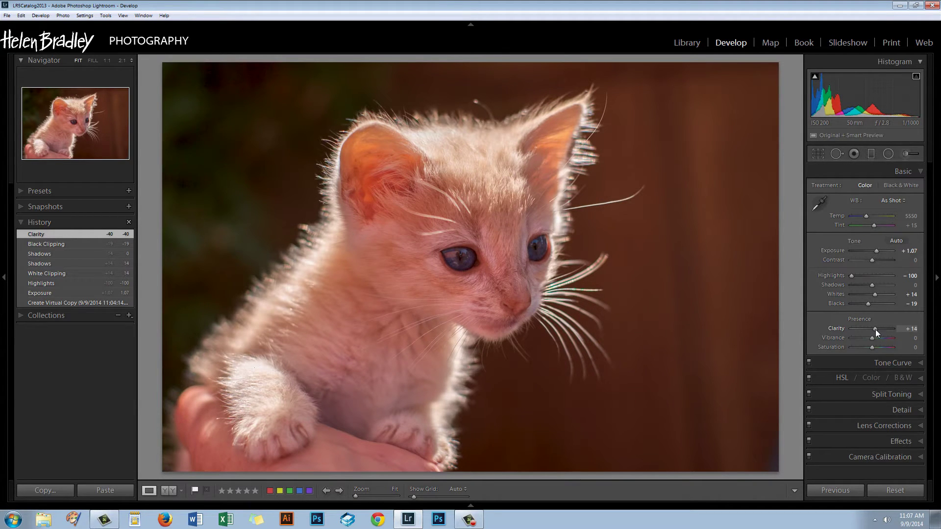
drag(875, 329, 875, 330)
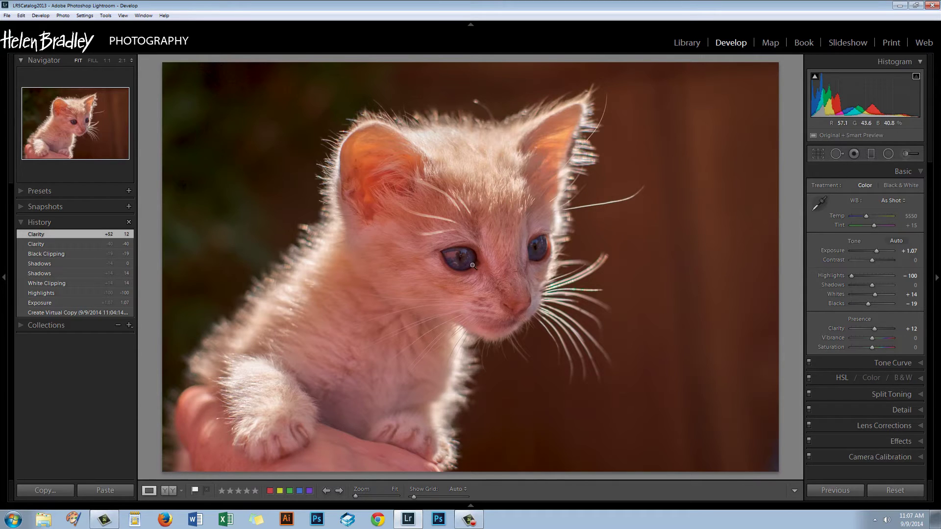
Crop to a 1 x 1 square aspect with the kitten repositioned in the frame.
click(817, 154)
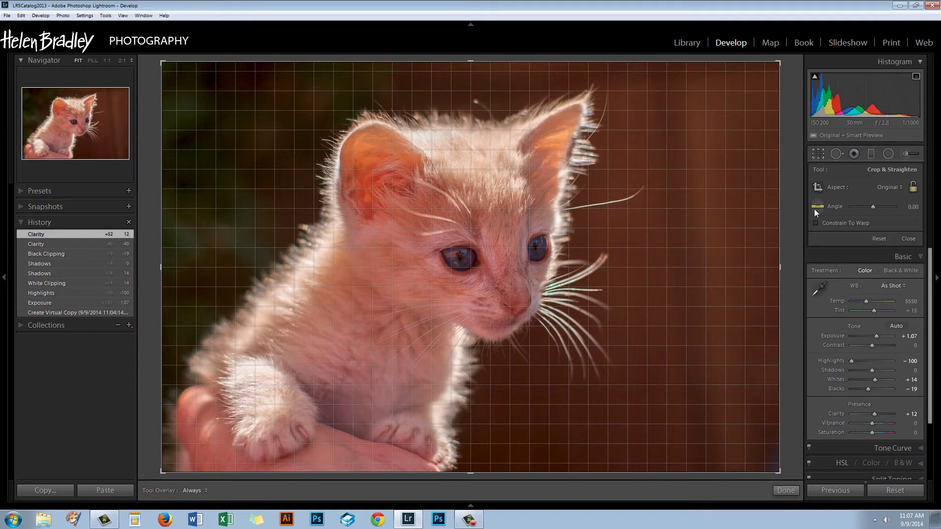
click(889, 187)
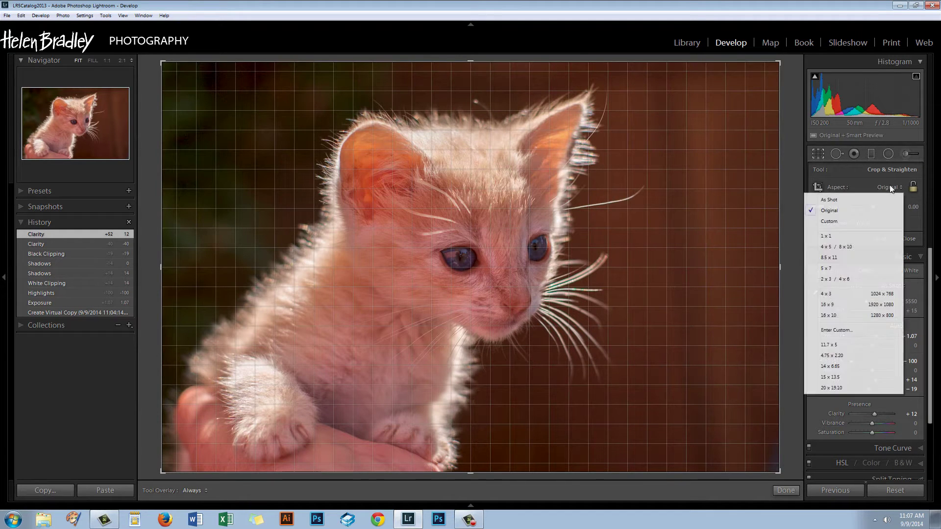
click(827, 236)
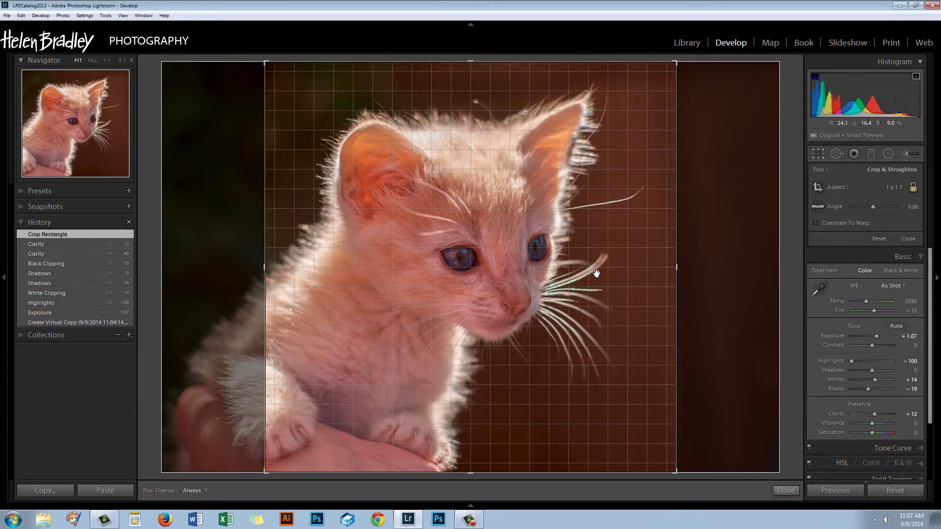
drag(498, 269, 526, 275)
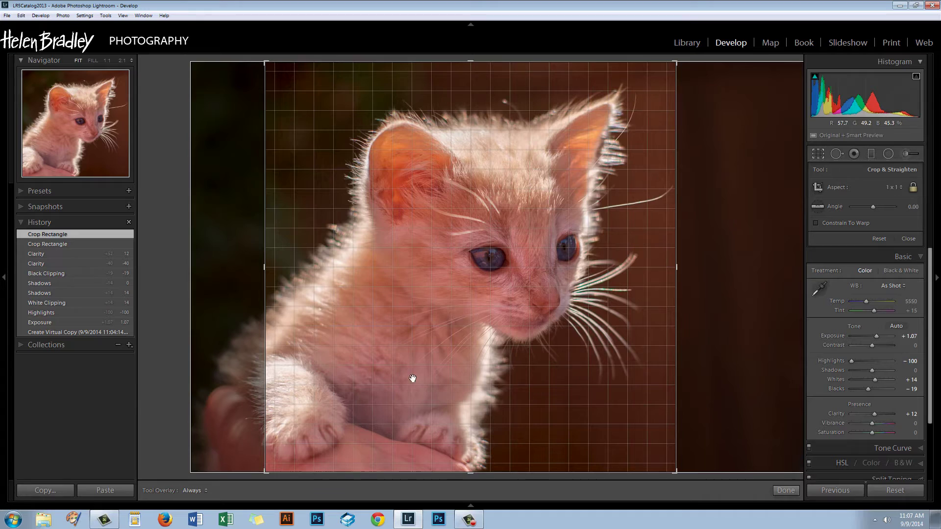
click(785, 490)
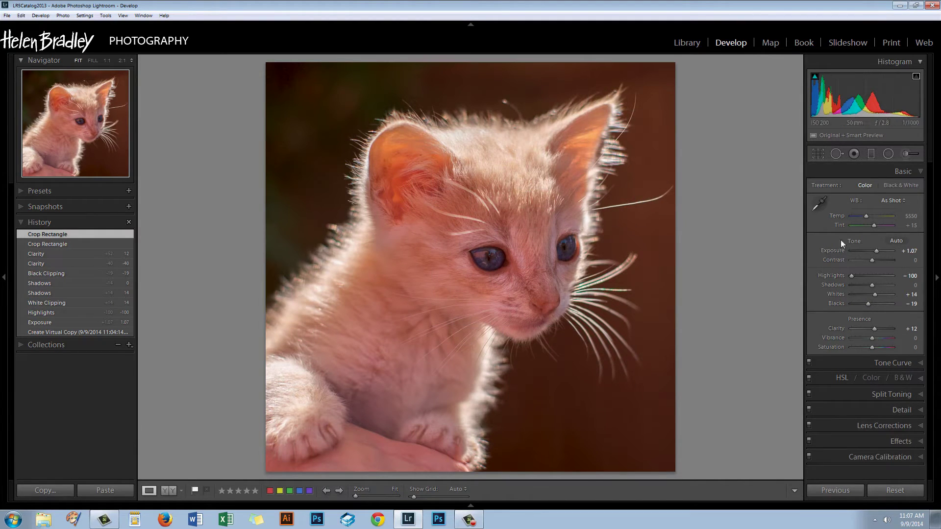
Draw a radial filter, shape it into a large circle over the kitten's face, and reset its exposure to 0.
click(888, 154)
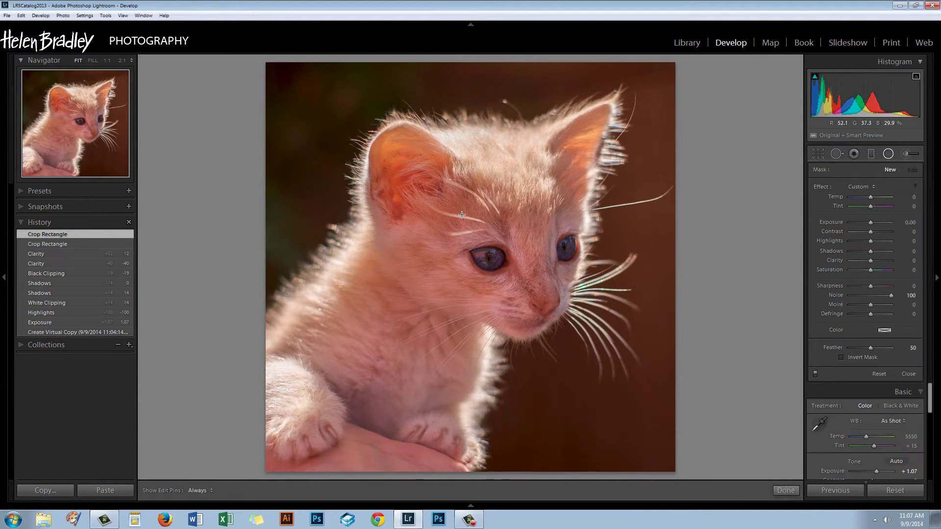
drag(511, 262, 534, 306)
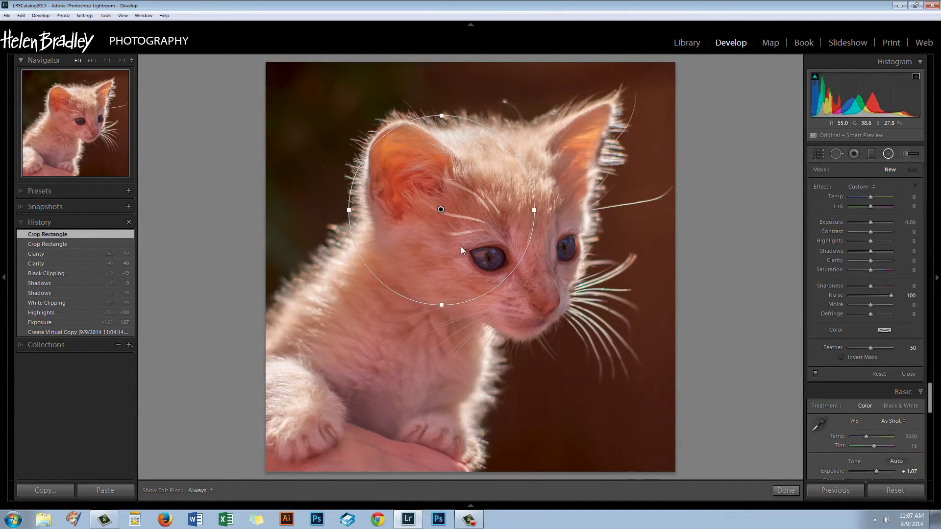
drag(442, 210, 493, 230)
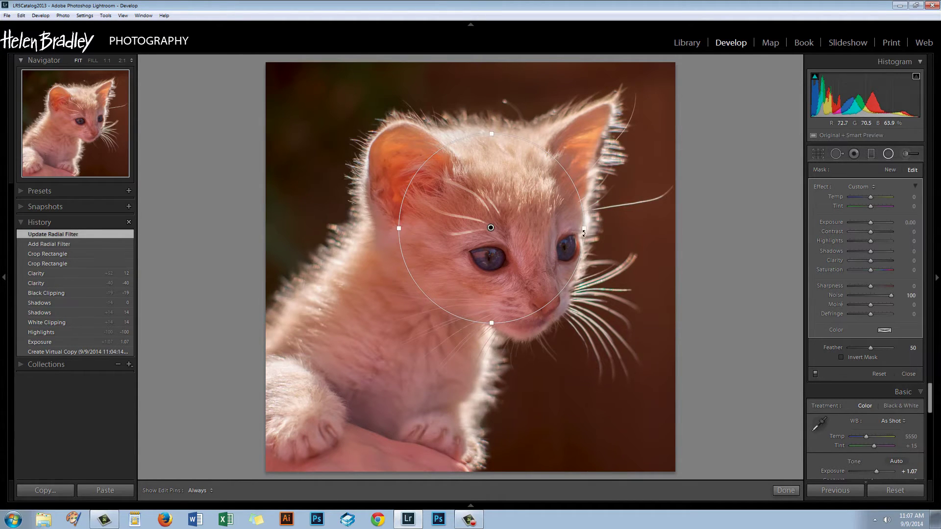
drag(573, 229, 555, 229)
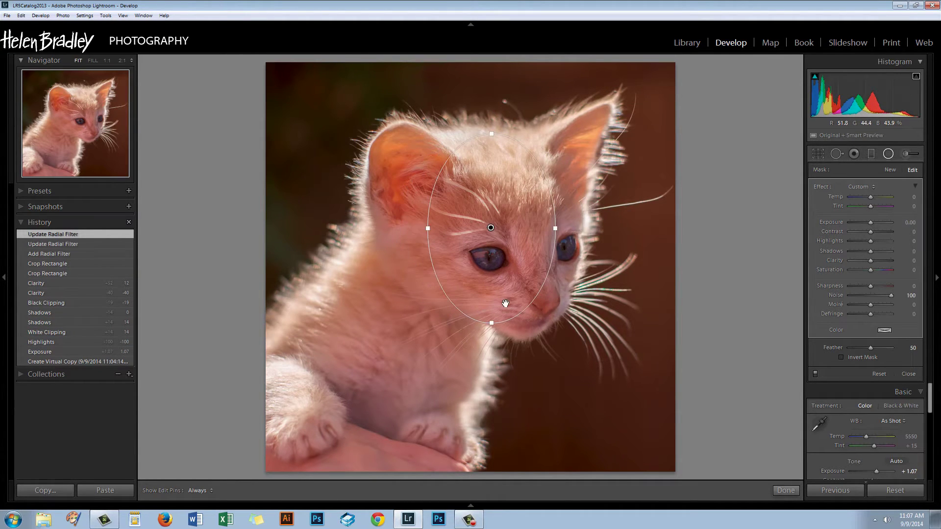
drag(488, 327, 438, 330)
drag(436, 199, 387, 181)
drag(508, 246, 496, 253)
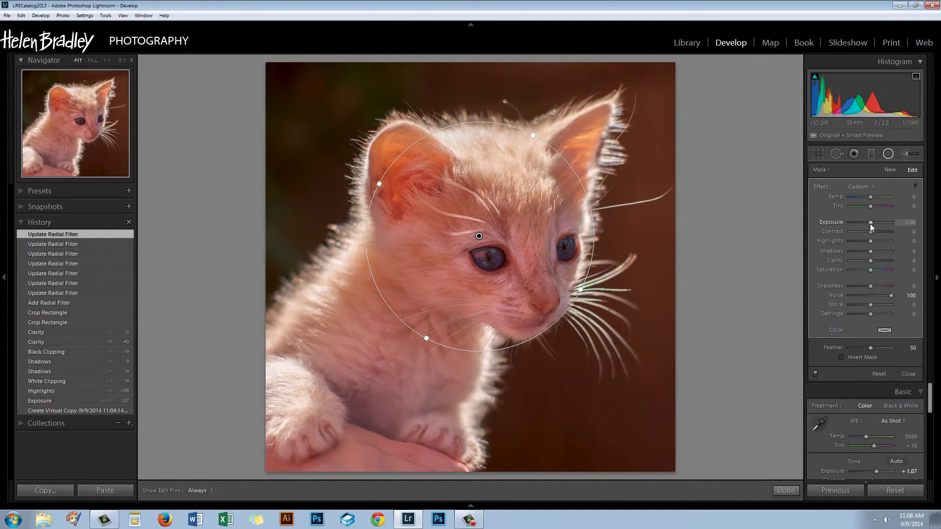
mouse_move(870, 223)
mouse_down()
mouse_move(838, 223)
mouse_move(888, 222)
mouse_move(855, 219)
mouse_up()
double_click(830, 224)
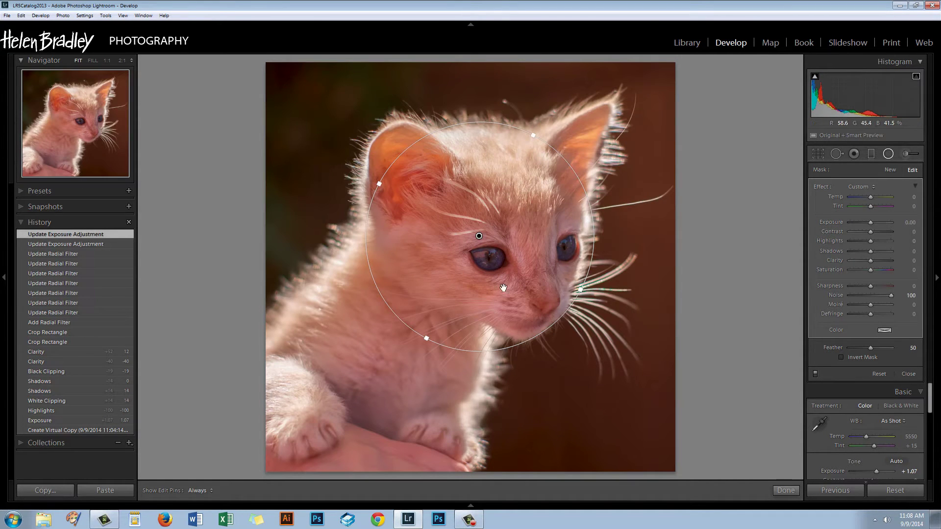
Invert the radial mask and set Feather 59, Exposure 0.29, Highlights 17 and Noise 0.
click(841, 358)
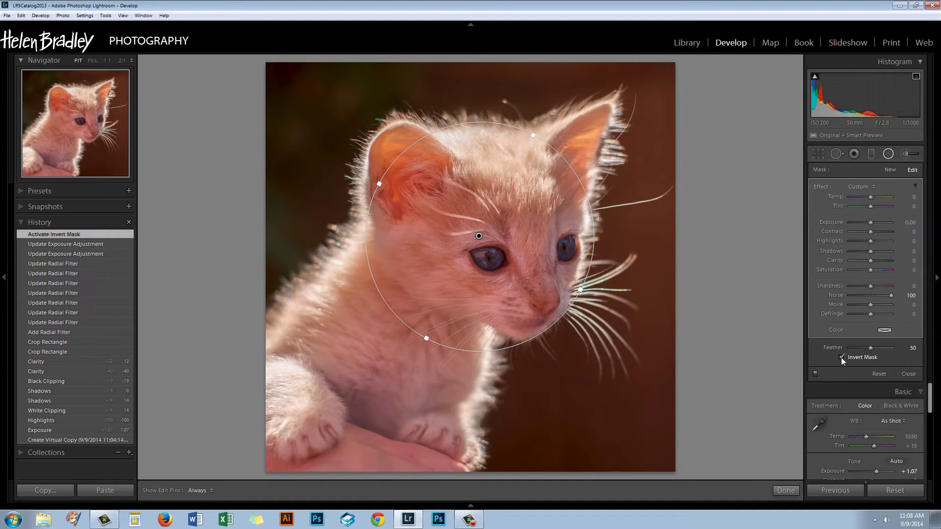
click(874, 348)
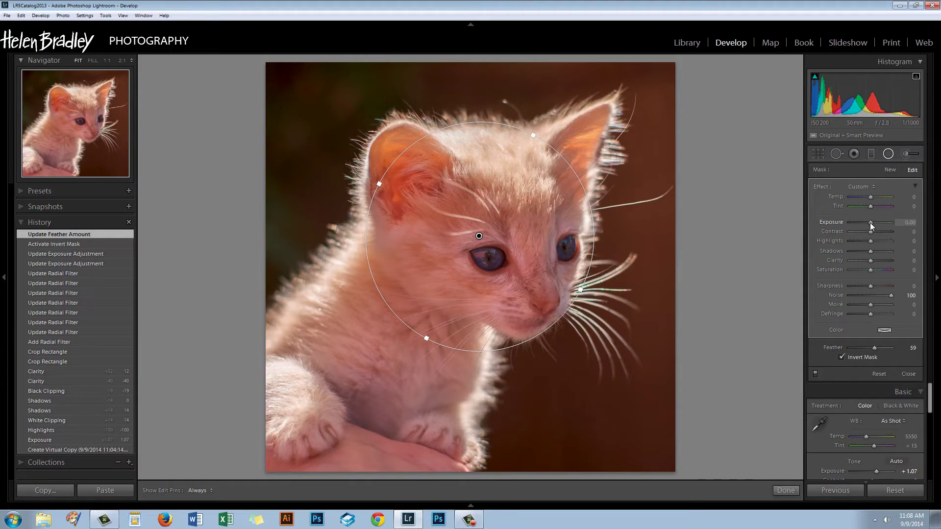
drag(870, 223, 872, 223)
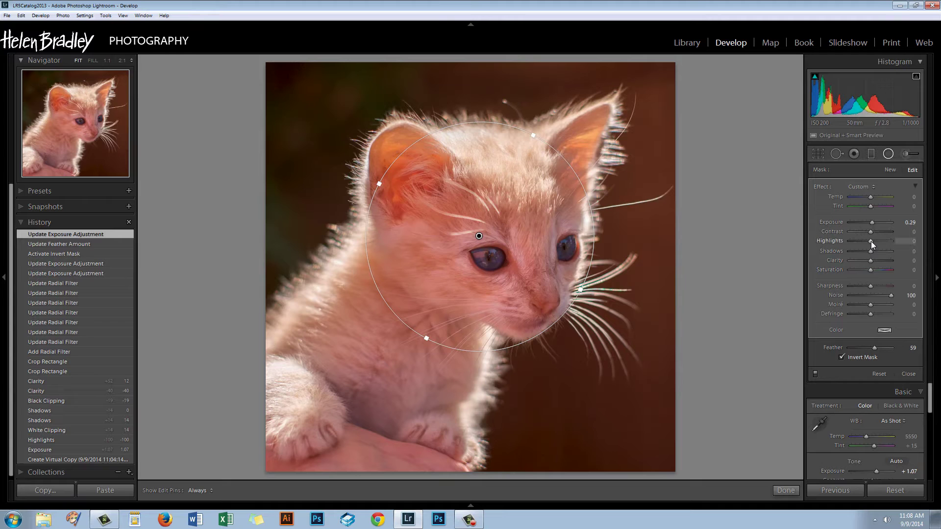
drag(871, 241, 873, 241)
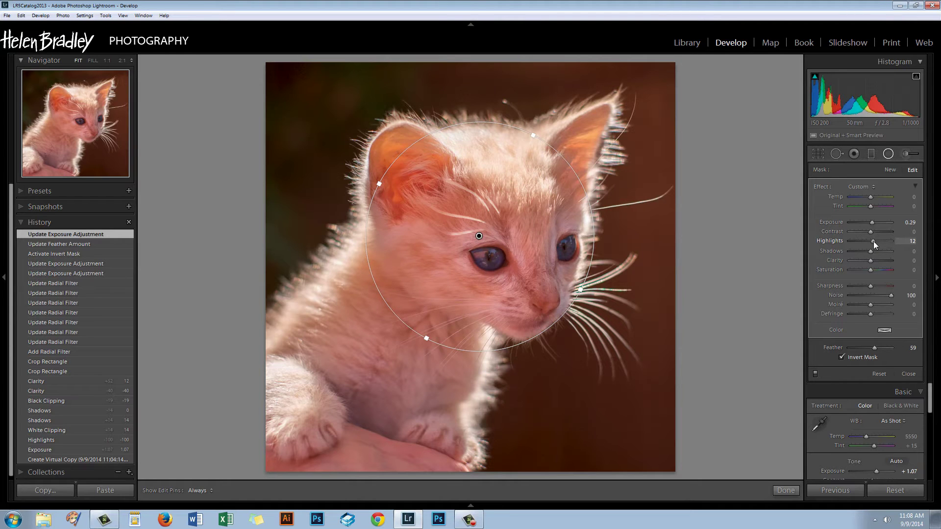
drag(874, 242, 874, 241)
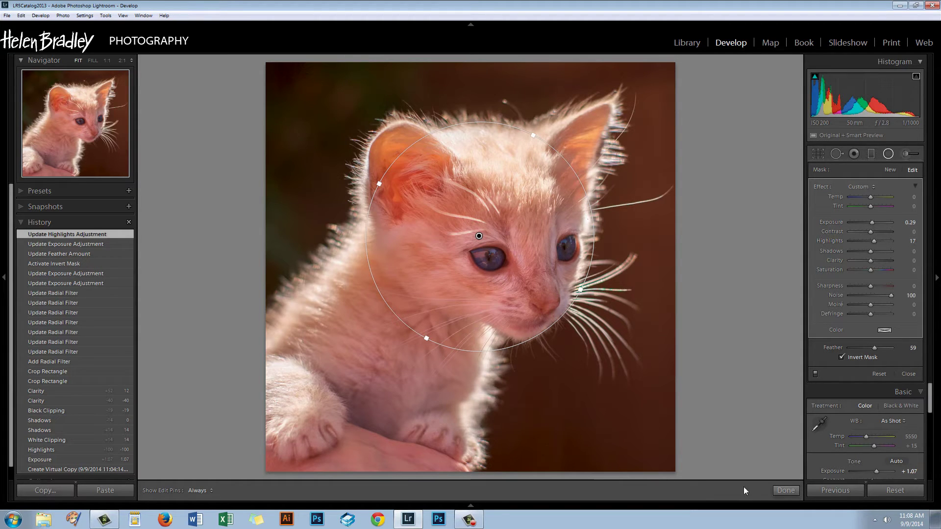
double_click(834, 295)
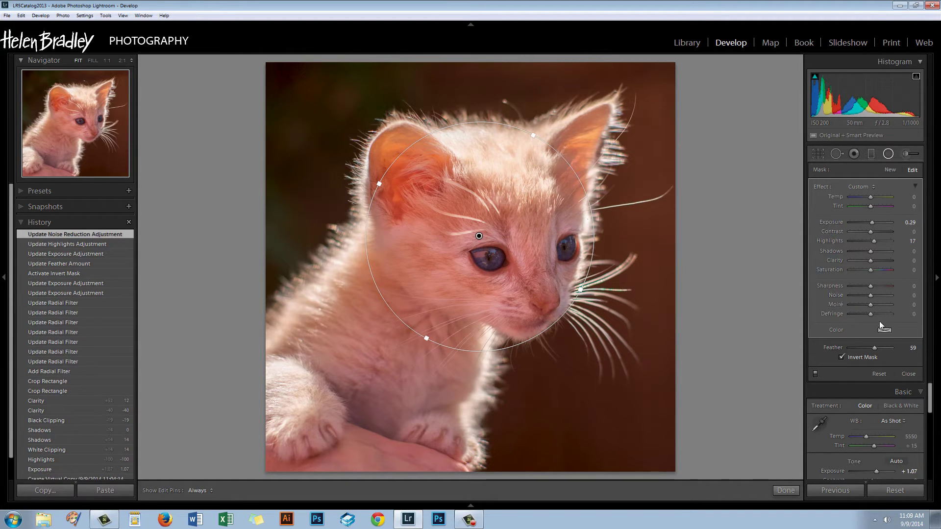
Close the radial filter and zoom to 1:1 with both eyes in view.
click(785, 490)
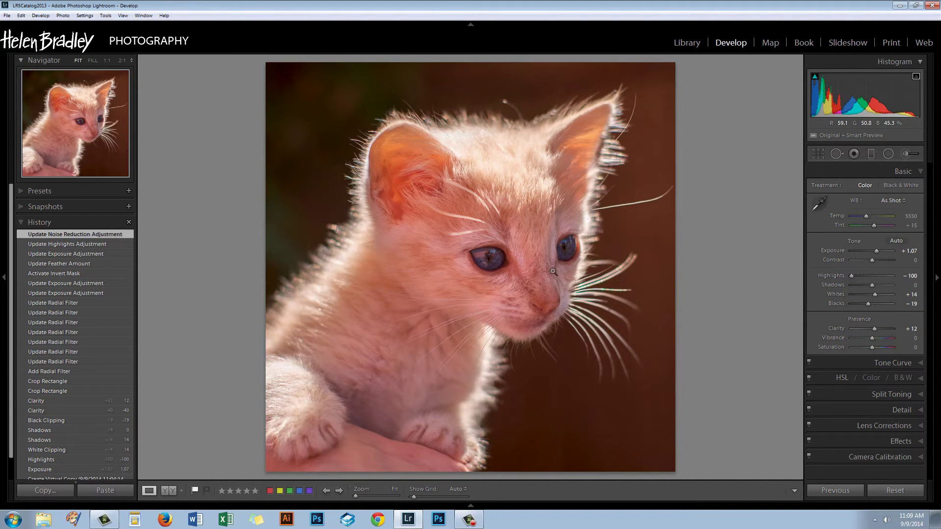
click(495, 260)
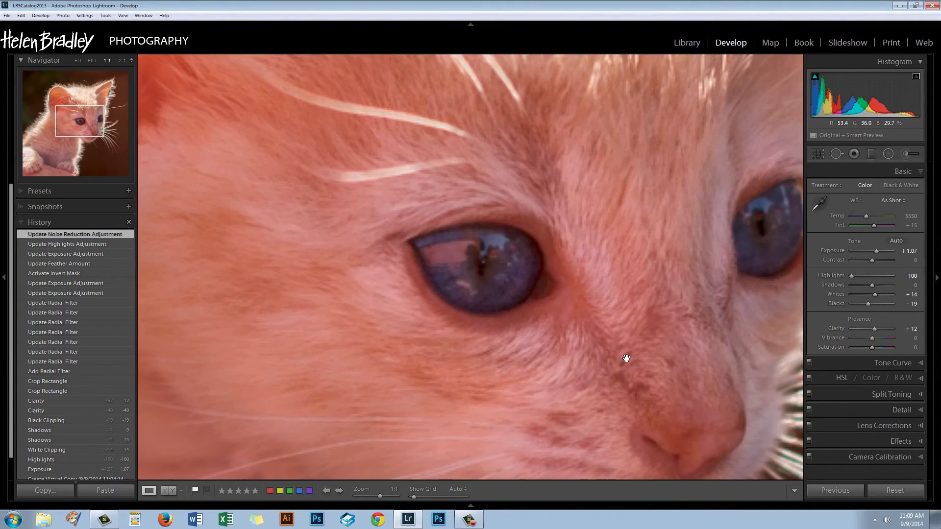
drag(658, 289, 573, 225)
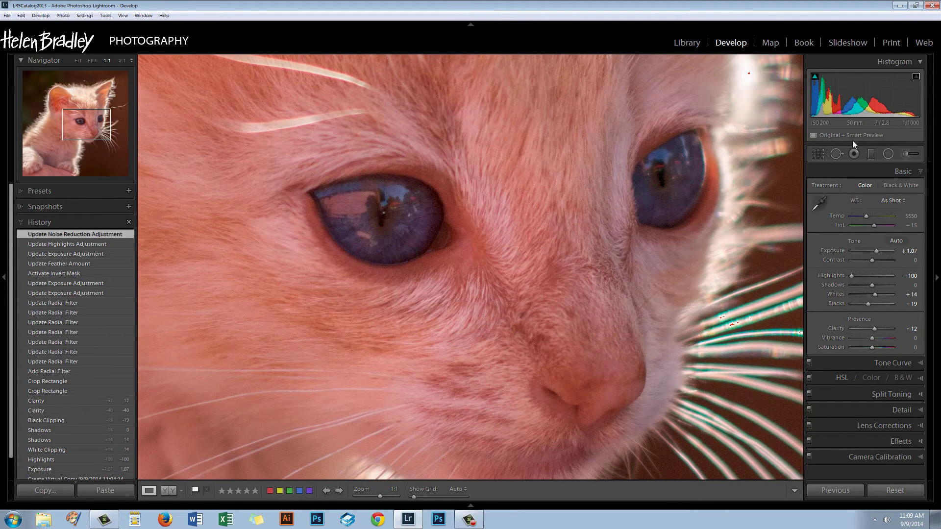
Paint an Adjustment Brush mask over both of the kitten's irises, checking it with the red overlay.
click(905, 154)
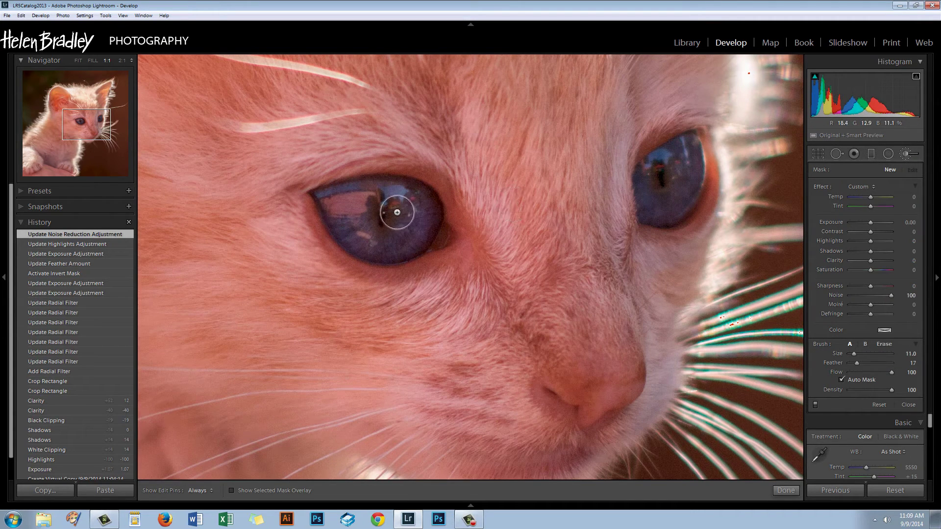
drag(405, 206, 411, 218)
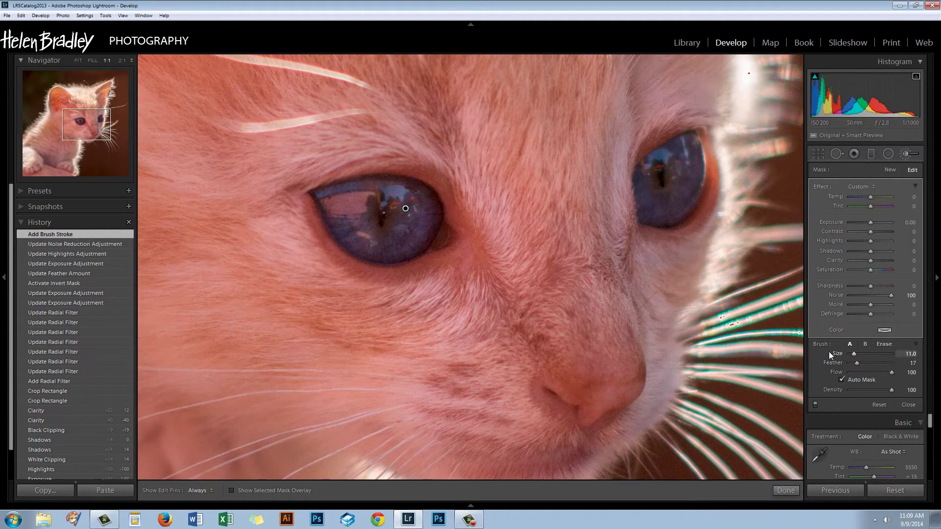
mouse_move(360, 215)
mouse_down()
mouse_move(374, 210)
mouse_move(361, 202)
mouse_move(378, 206)
mouse_up()
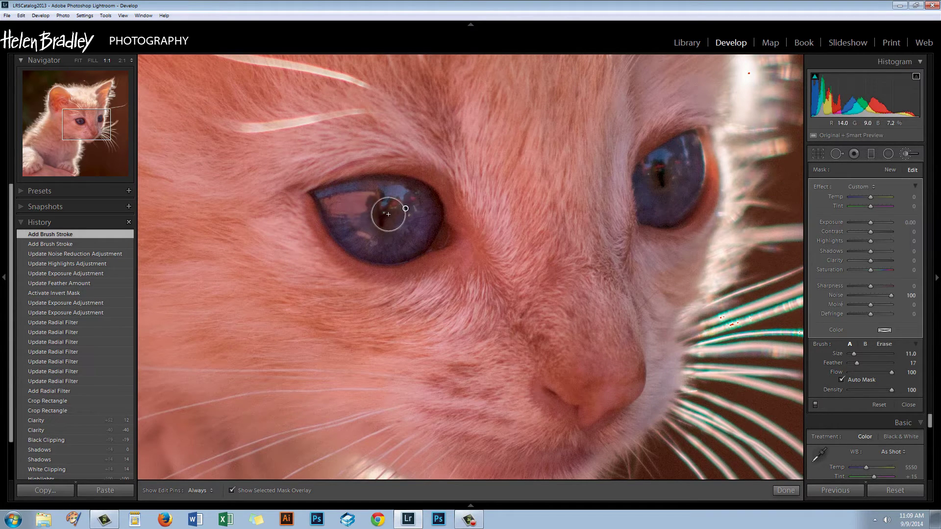
key(o)
key(h)
mouse_move(372, 204)
mouse_down()
mouse_move(396, 196)
mouse_move(397, 206)
mouse_move(402, 192)
mouse_move(424, 201)
mouse_move(426, 224)
mouse_move(408, 235)
mouse_move(424, 225)
mouse_move(422, 234)
mouse_move(427, 221)
mouse_move(421, 236)
mouse_move(380, 248)
mouse_move(363, 241)
mouse_move(385, 230)
mouse_move(336, 205)
mouse_move(337, 216)
mouse_move(322, 194)
mouse_move(371, 190)
mouse_move(340, 201)
mouse_move(358, 246)
mouse_move(397, 247)
mouse_move(421, 229)
mouse_move(414, 199)
mouse_move(363, 186)
mouse_up()
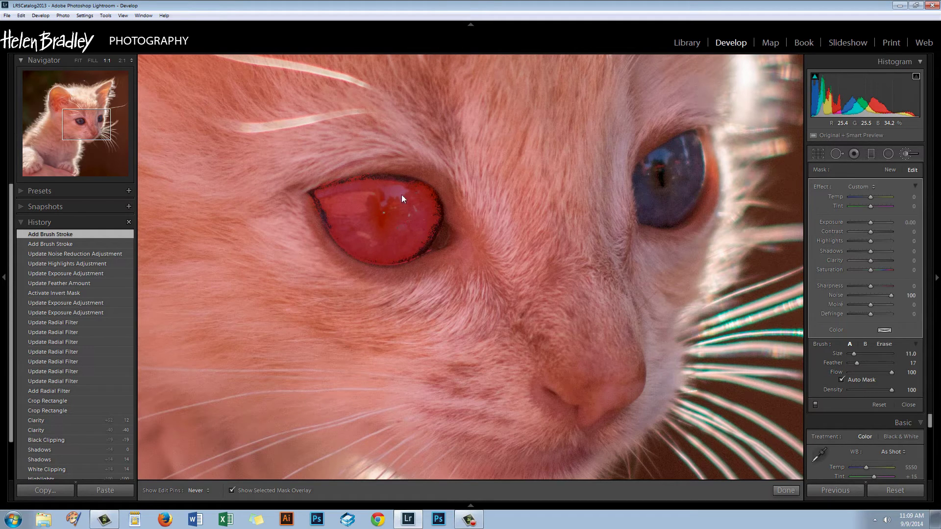
key(h)
mouse_move(656, 143)
mouse_down()
mouse_move(684, 142)
mouse_move(649, 166)
mouse_move(649, 206)
mouse_move(671, 197)
mouse_move(656, 195)
mouse_move(664, 156)
mouse_move(651, 164)
mouse_move(691, 152)
mouse_move(692, 181)
mouse_move(676, 211)
mouse_move(668, 210)
mouse_move(672, 196)
mouse_up()
key(h)
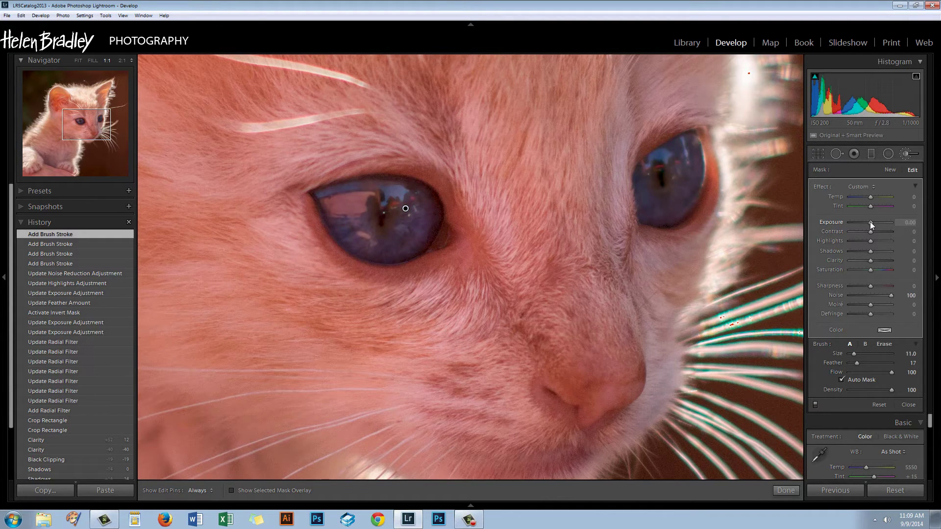
Brighten the eye mask, setting its Clarity to 88 and Noise reduction to 69.
drag(869, 221, 872, 222)
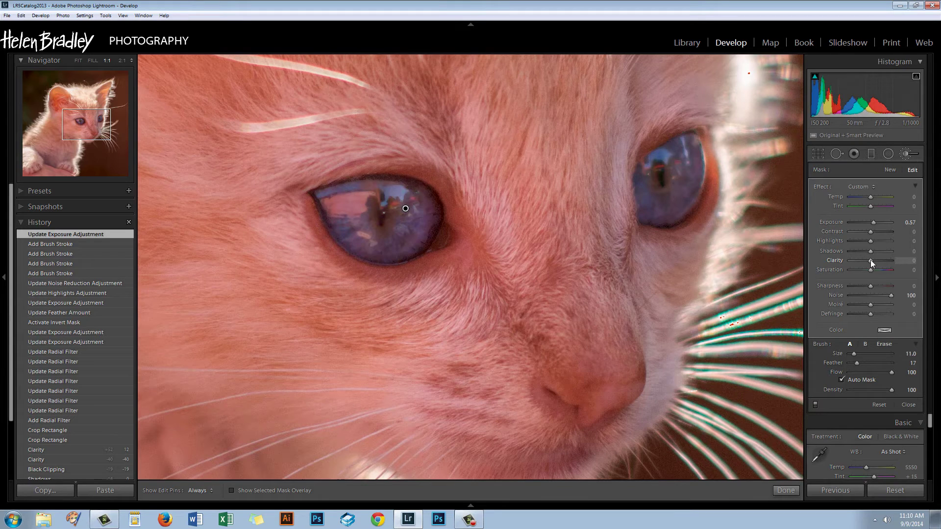
drag(881, 263, 887, 264)
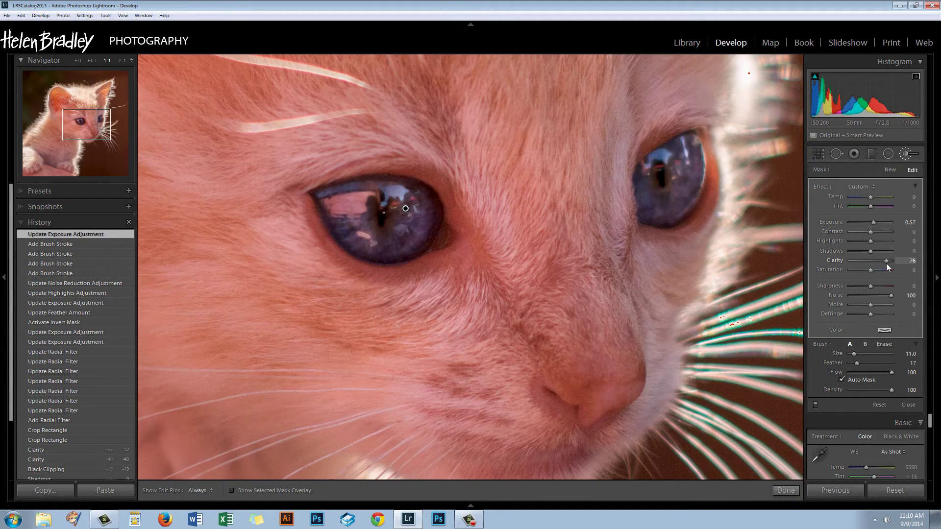
drag(889, 263, 889, 264)
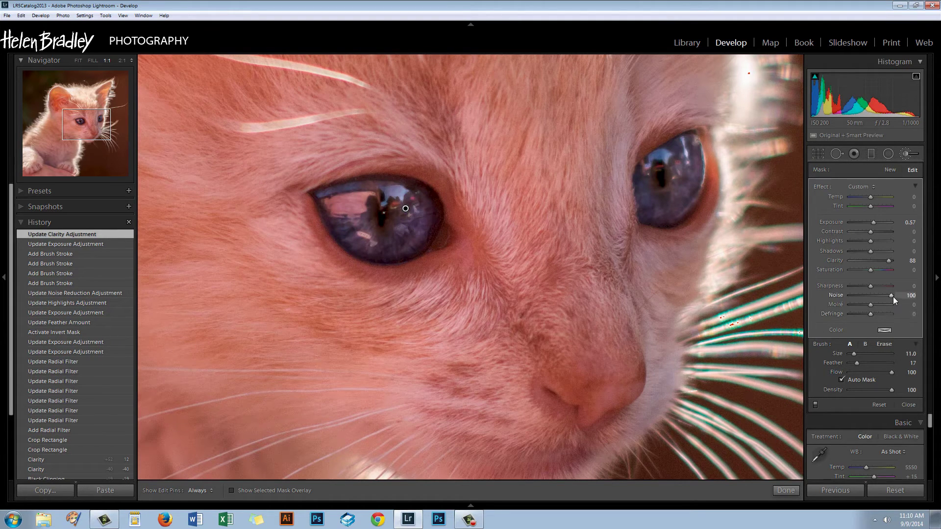
drag(891, 295, 878, 295)
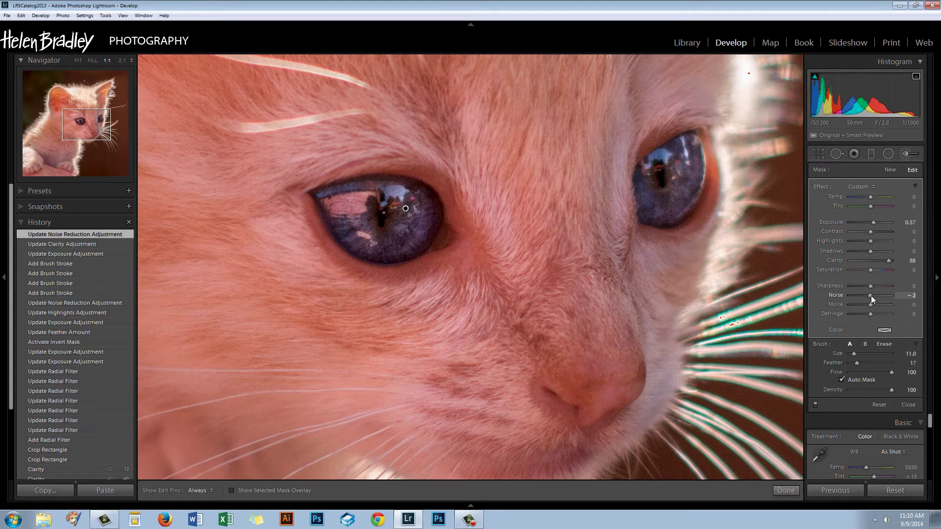
drag(871, 295, 877, 295)
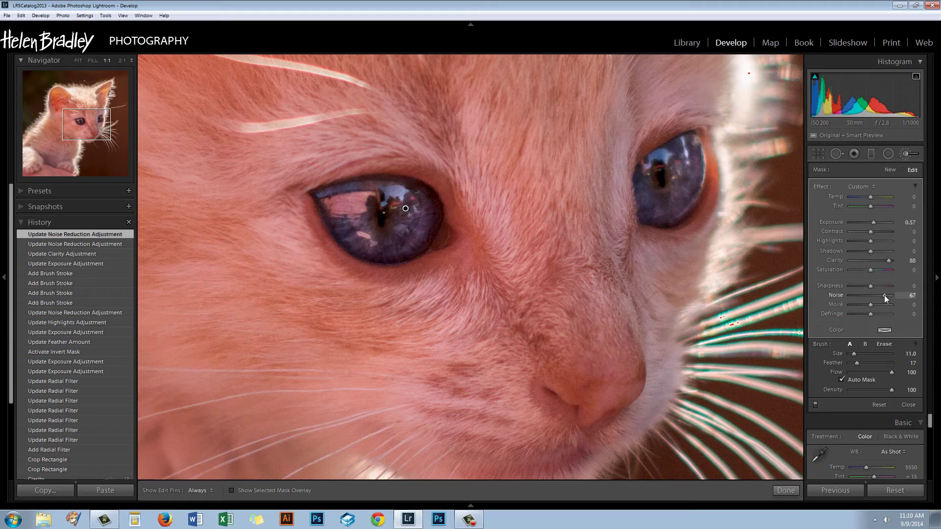
drag(885, 297, 886, 295)
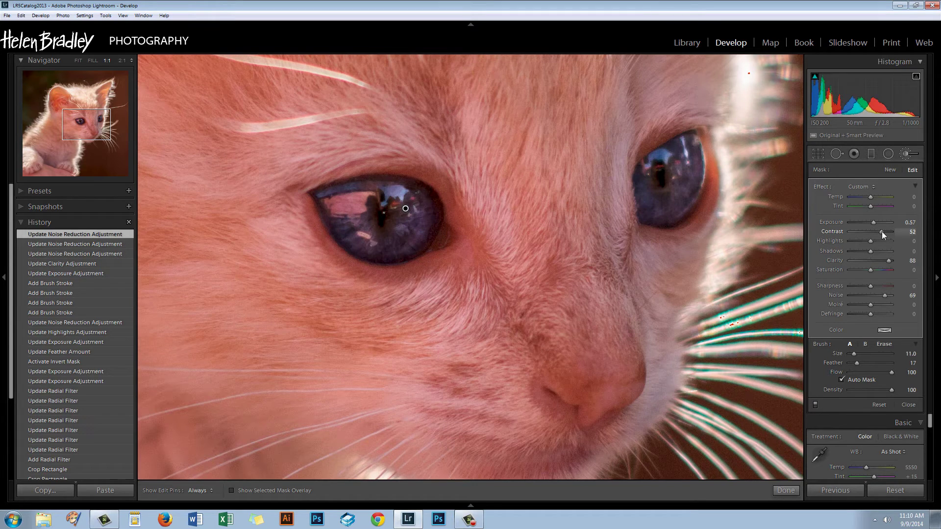
Raise the eyes' Contrast to 52, Exposure to 0.86 and Saturation to 45.
drag(881, 231, 881, 232)
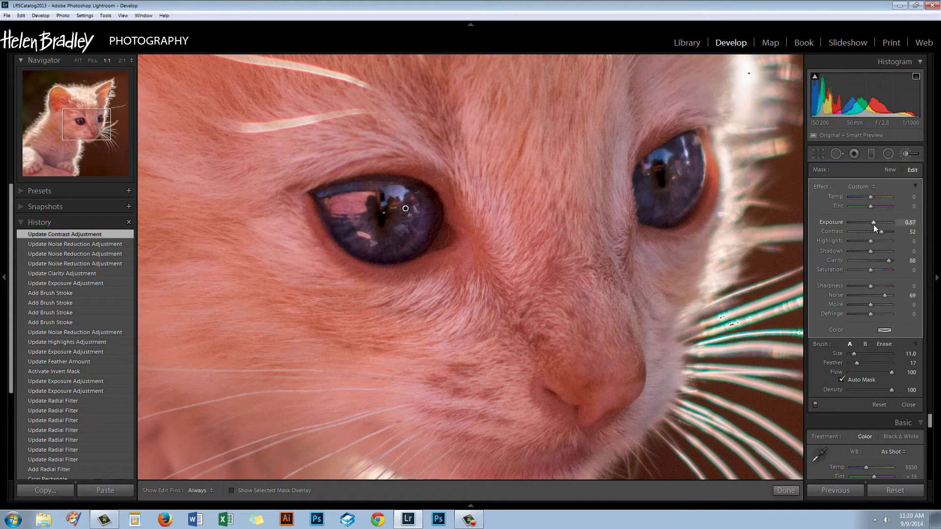
drag(873, 222, 874, 223)
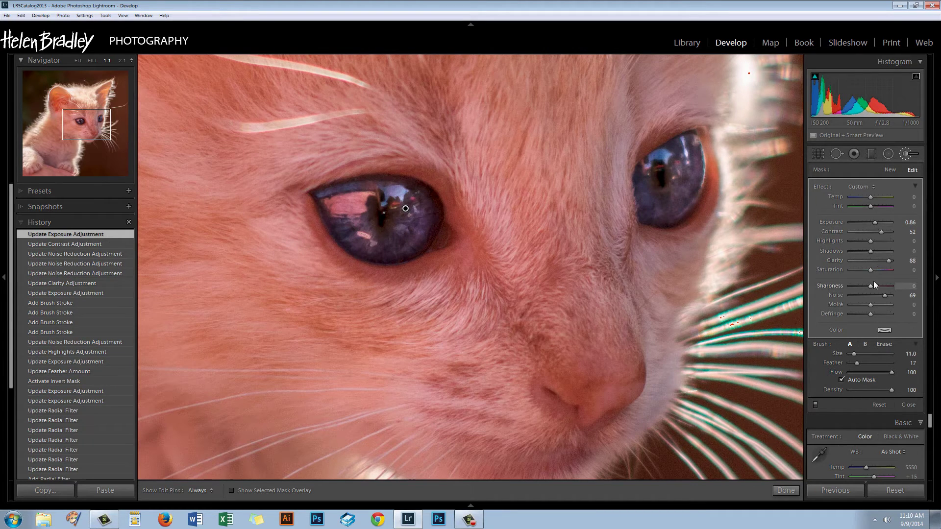
drag(878, 272, 880, 271)
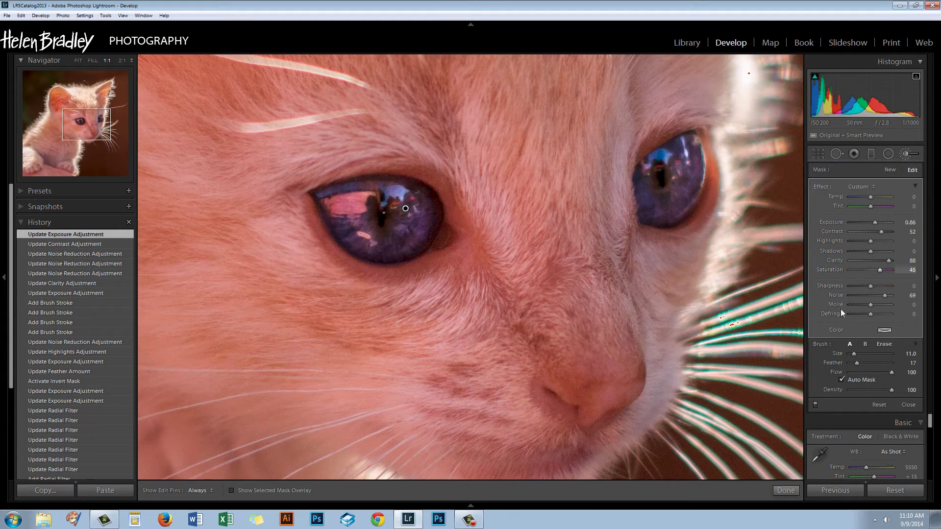
Close the eye brush edit and zoom to 1:1 on the kitten's whiskers.
click(788, 490)
click(564, 338)
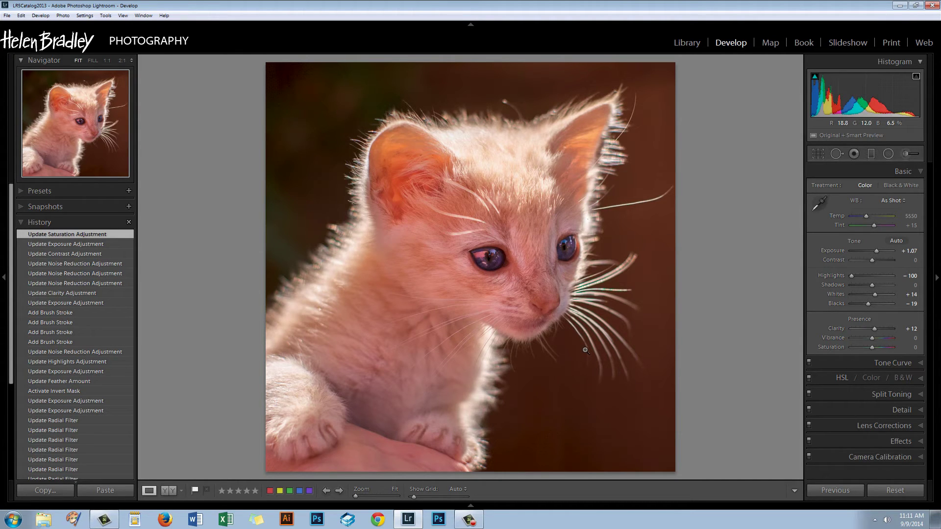
drag(623, 264, 570, 246)
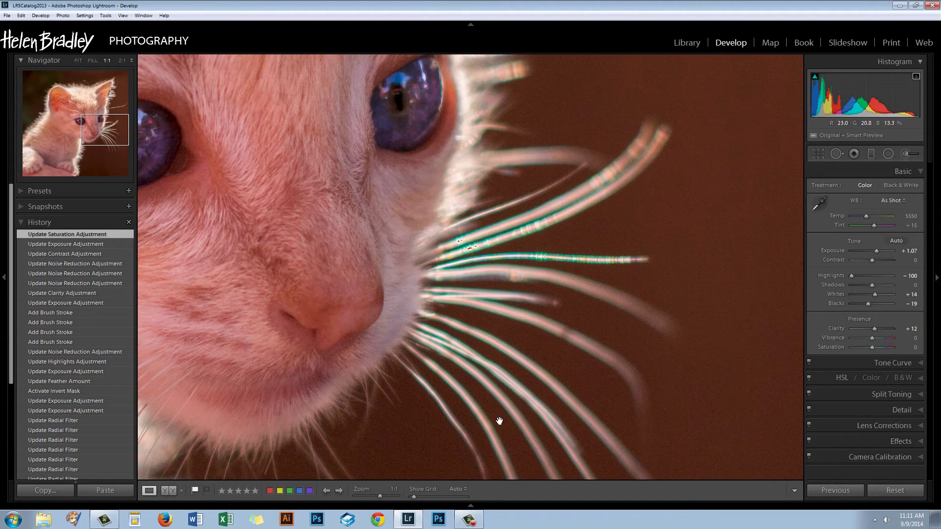
Open Lens Corrections' Color settings and try Remove Chromatic Aberration on, then off again.
click(919, 171)
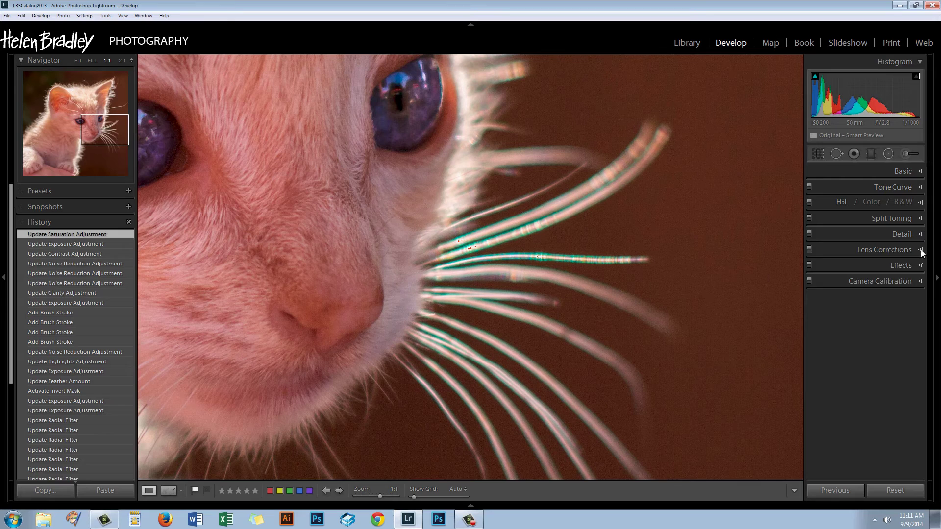
click(875, 252)
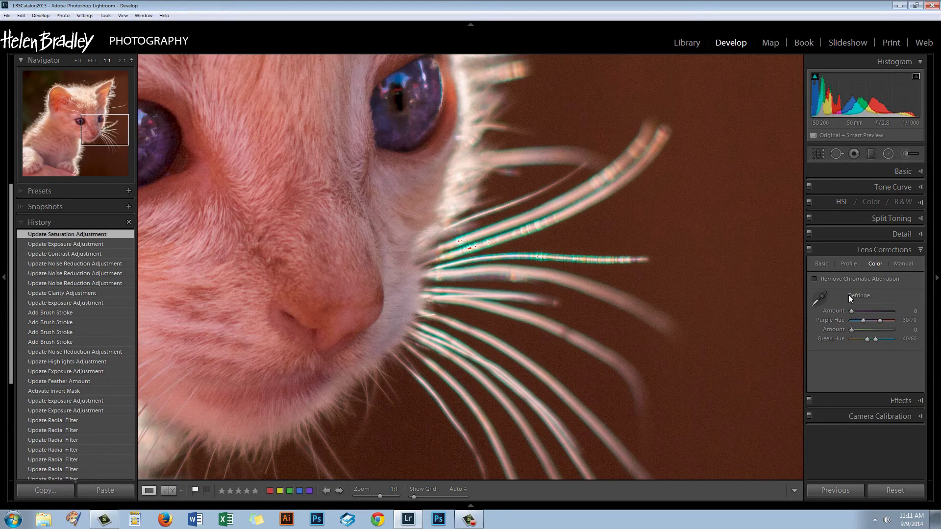
click(814, 278)
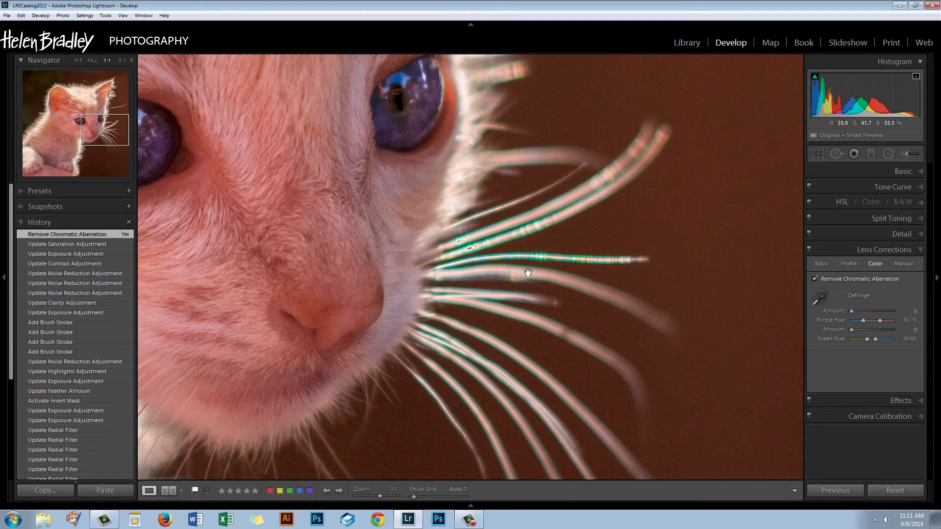
click(813, 278)
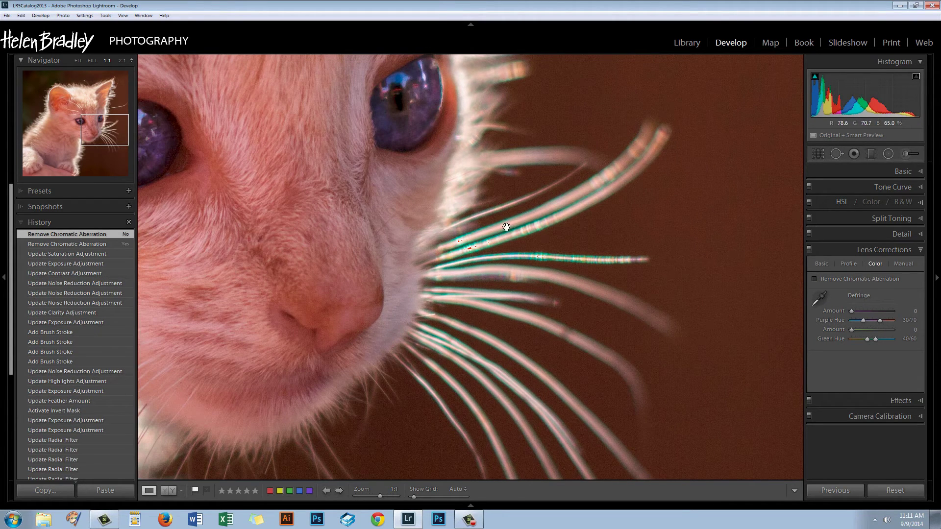
Sample the whiskers' green fringe with the Defringe eyedropper, giving Green Amount 4, Hue 51/68.
click(817, 300)
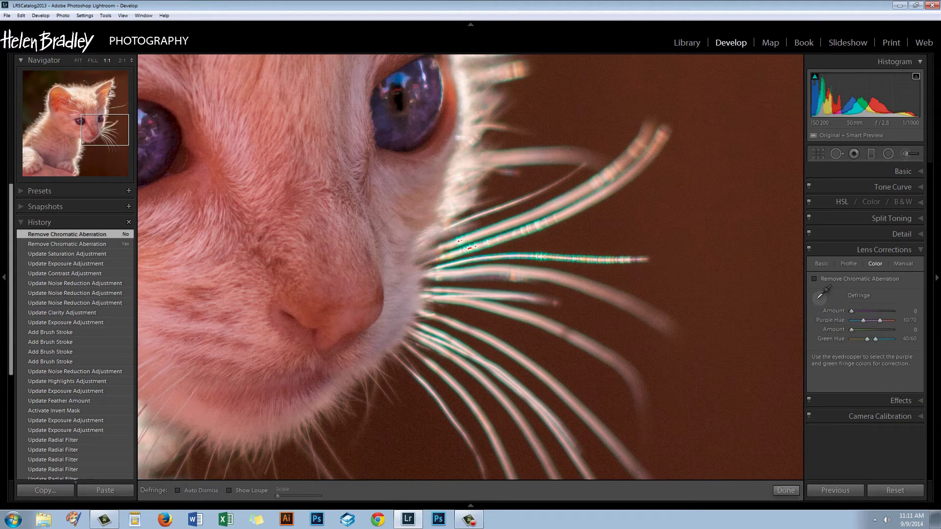
click(492, 238)
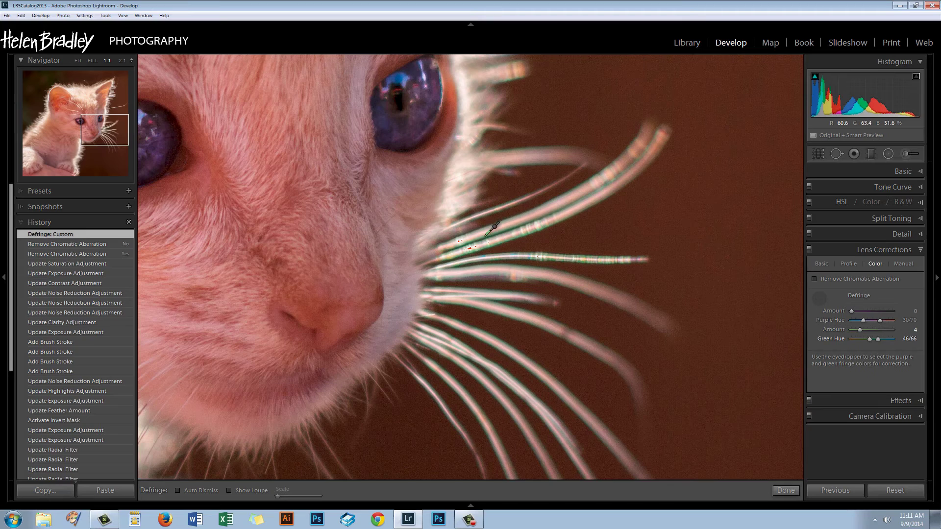
click(486, 235)
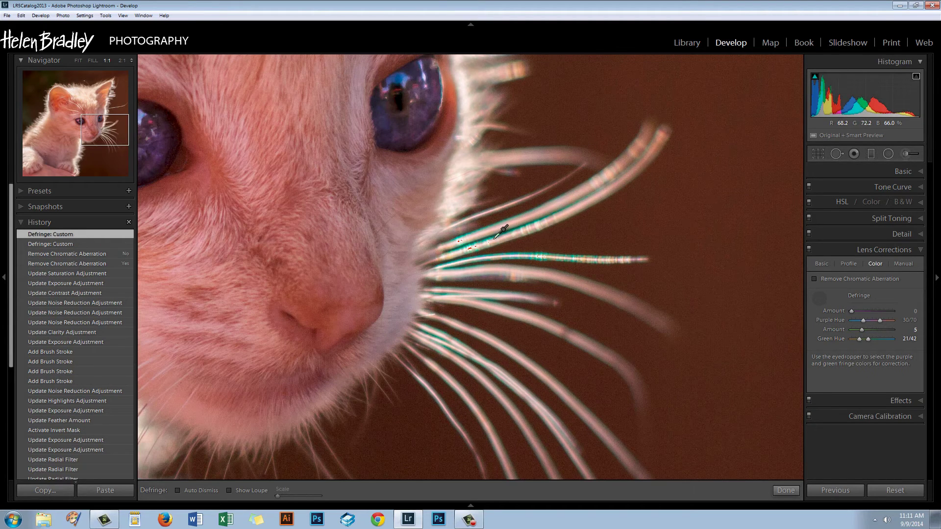
click(491, 239)
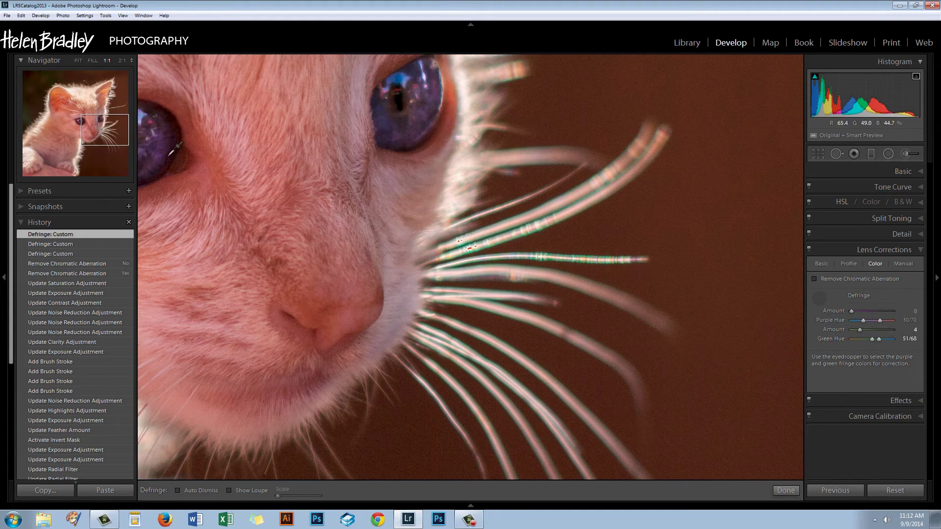
At 2:1, resample the whisker fringe and widen Green Hue to 29/66 with Amount 3.
click(122, 60)
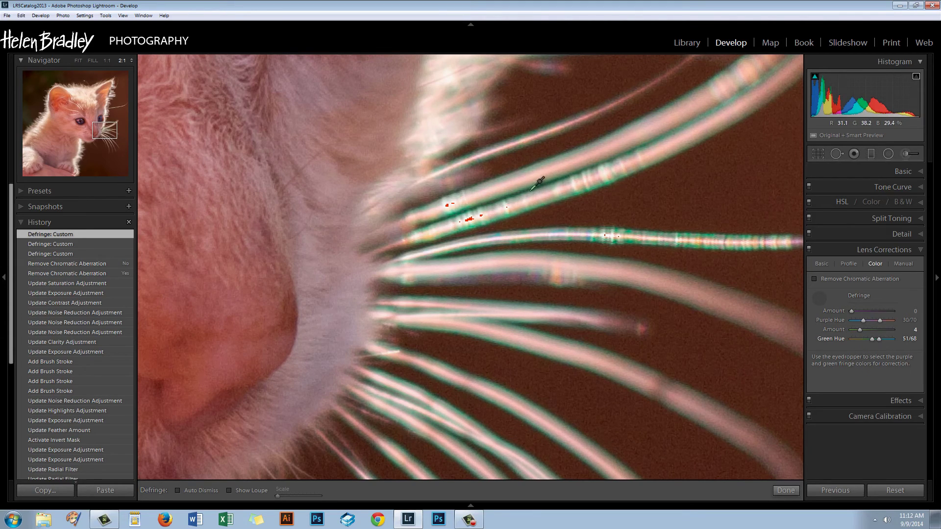
click(514, 213)
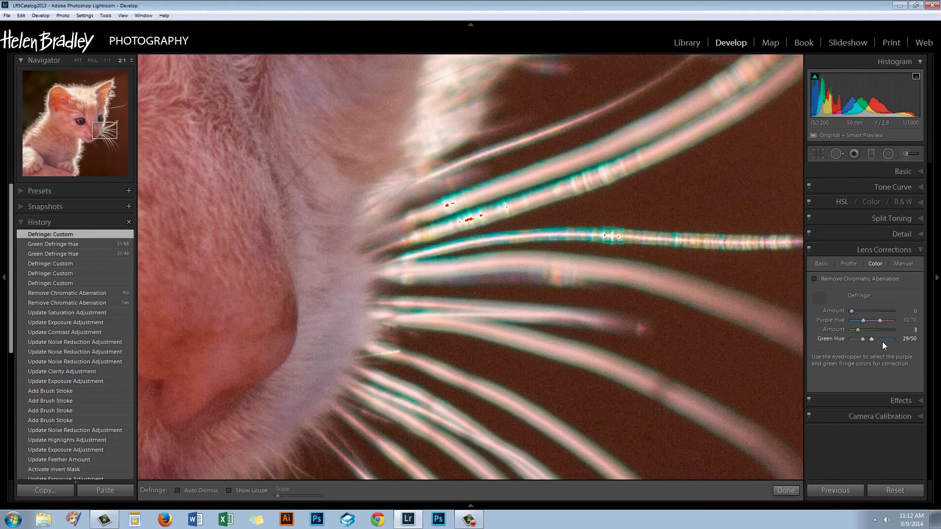
drag(872, 340, 876, 339)
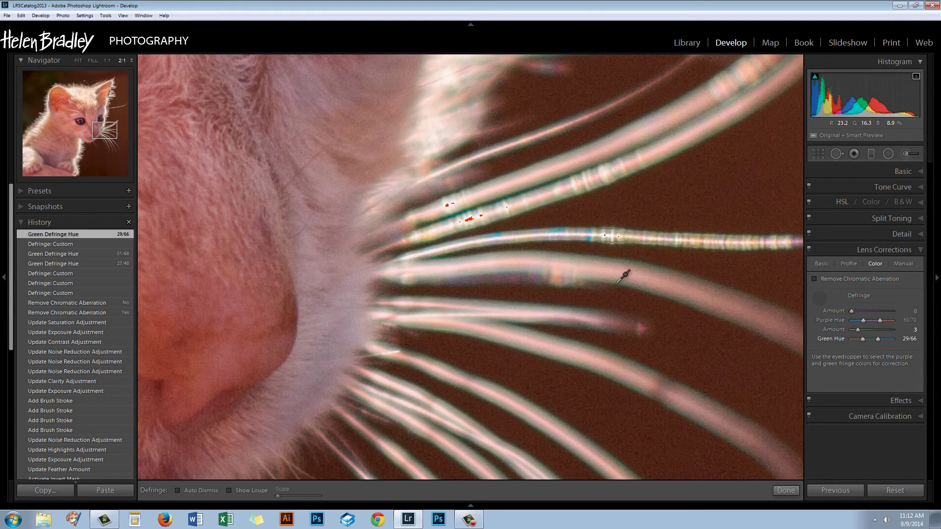
Return to the full-kitten view and compare Lens Corrections off and on, leaving them on.
click(784, 491)
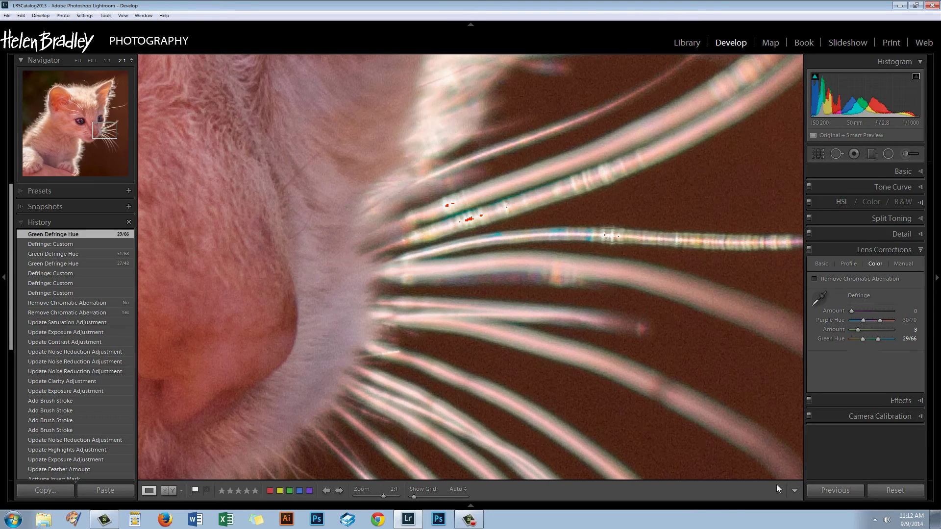
click(518, 323)
click(561, 315)
click(647, 337)
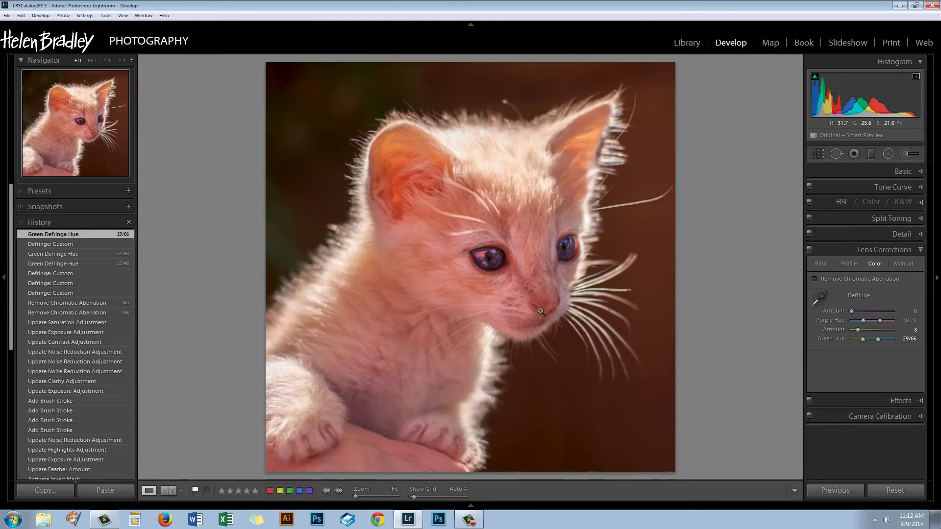
click(809, 249)
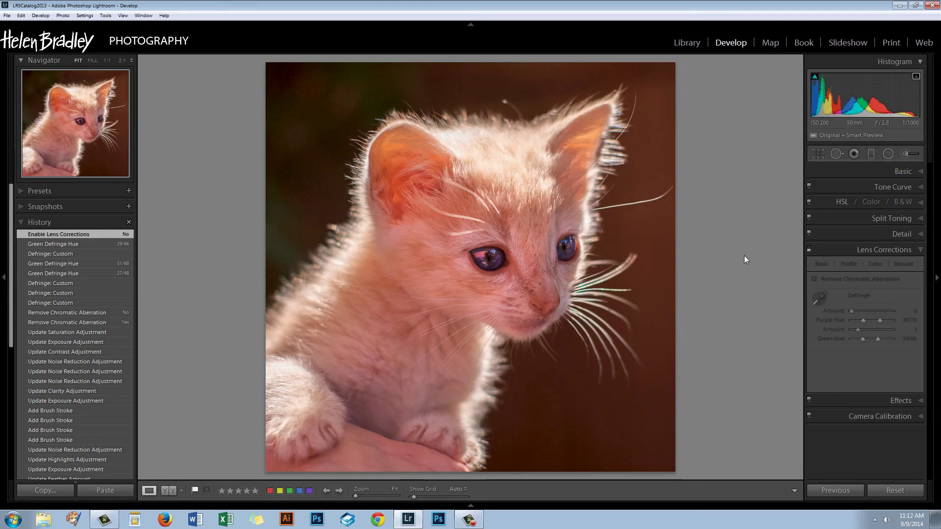
click(808, 248)
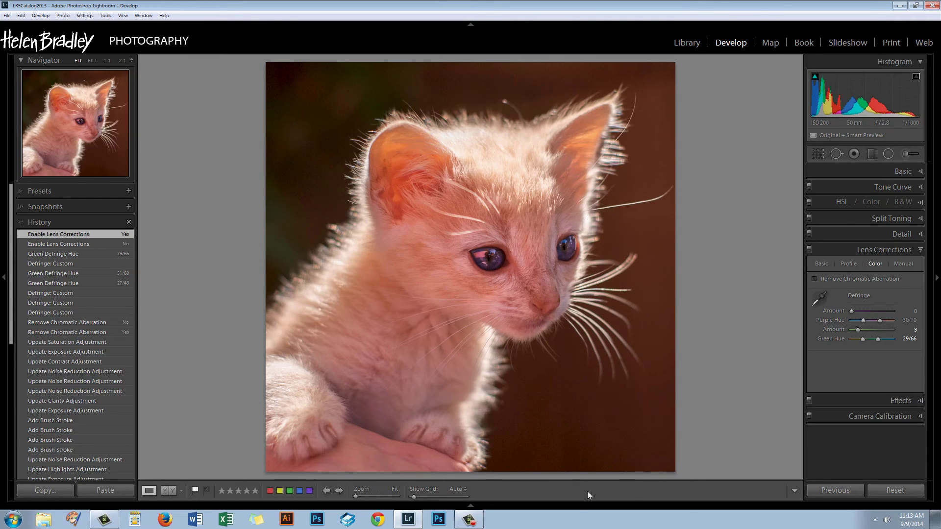
Add a post-crop vignette with Amount -33 from the Effects panel.
click(918, 252)
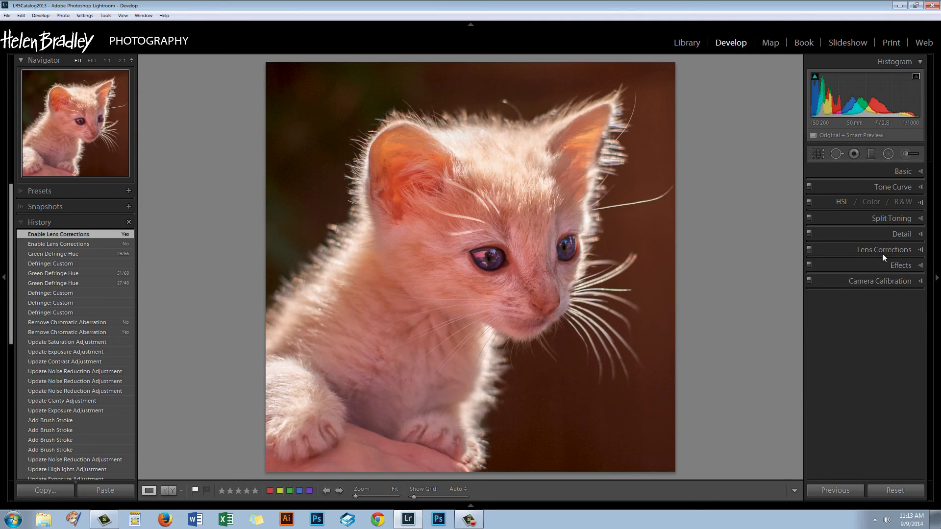
click(920, 266)
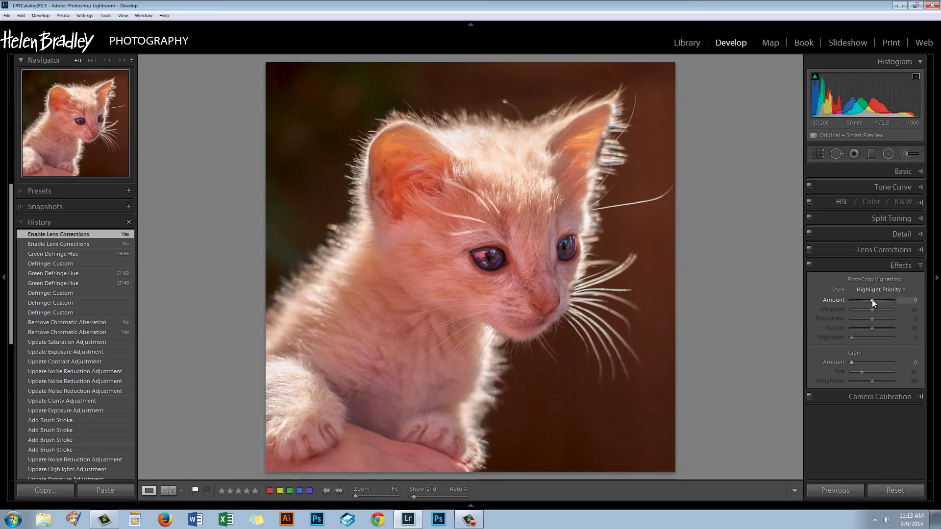
drag(869, 299, 863, 301)
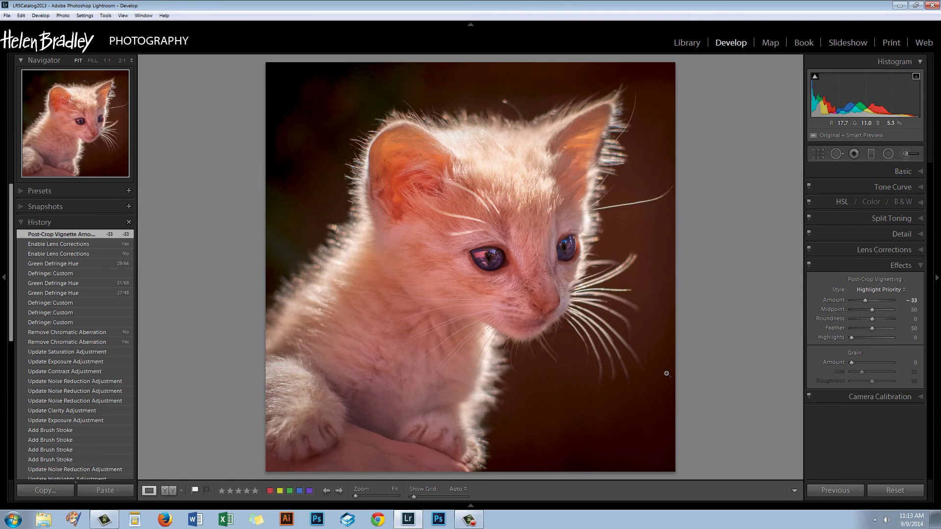
Try the Color Priority and Paint Overlay vignette styles, then settle on Highlight Priority.
click(878, 290)
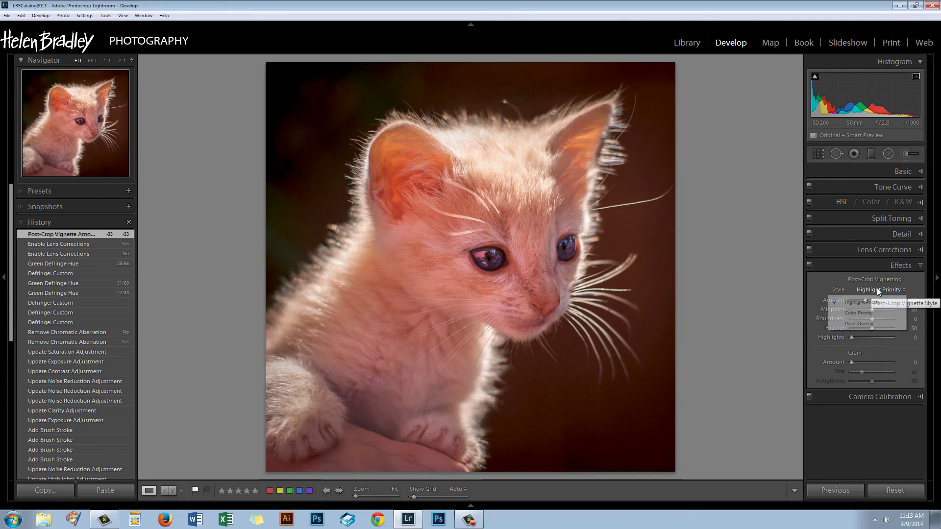
click(866, 314)
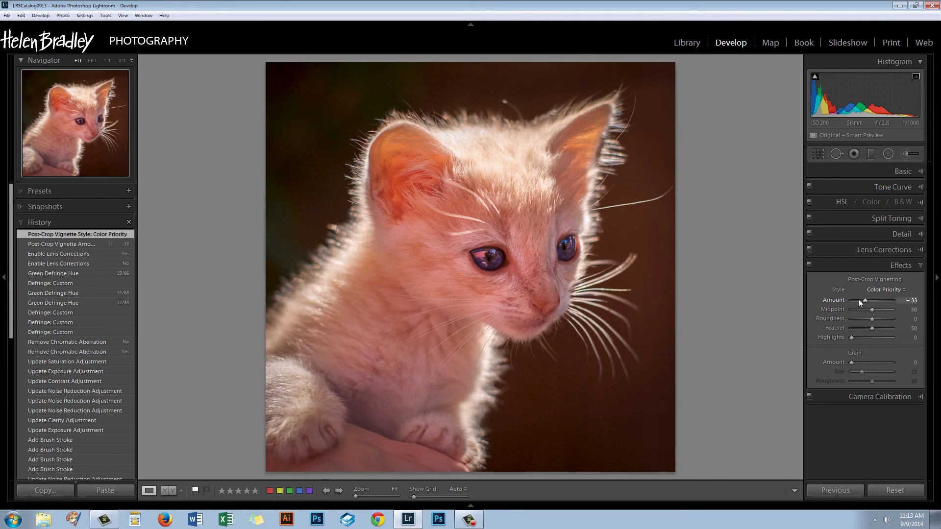
click(882, 290)
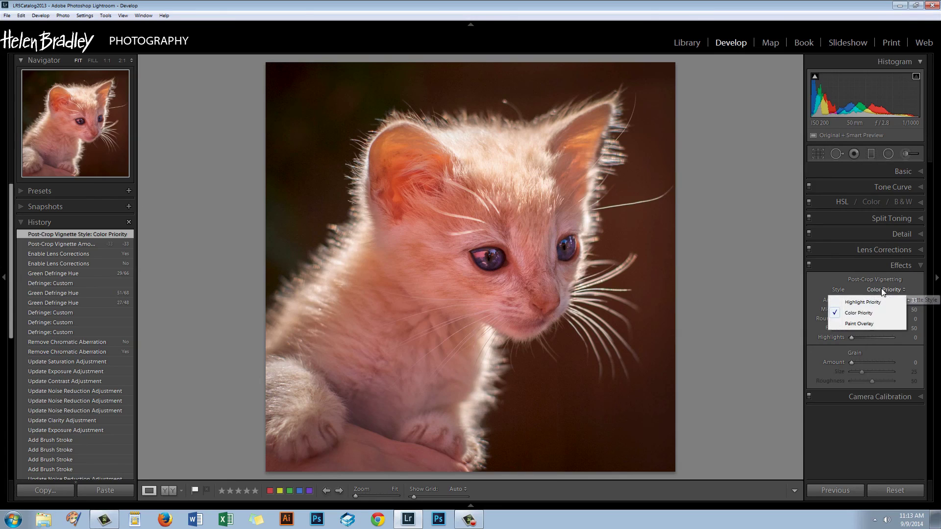
click(868, 324)
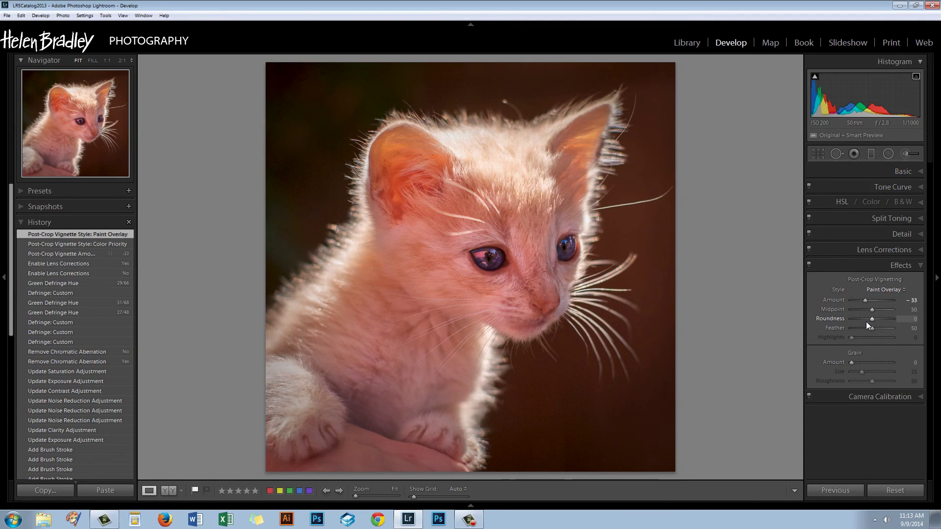
click(874, 290)
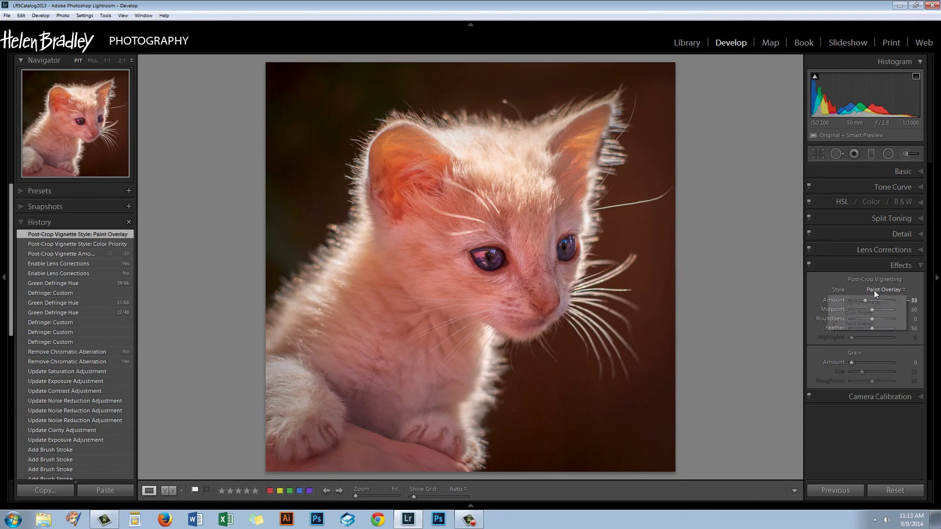
click(863, 302)
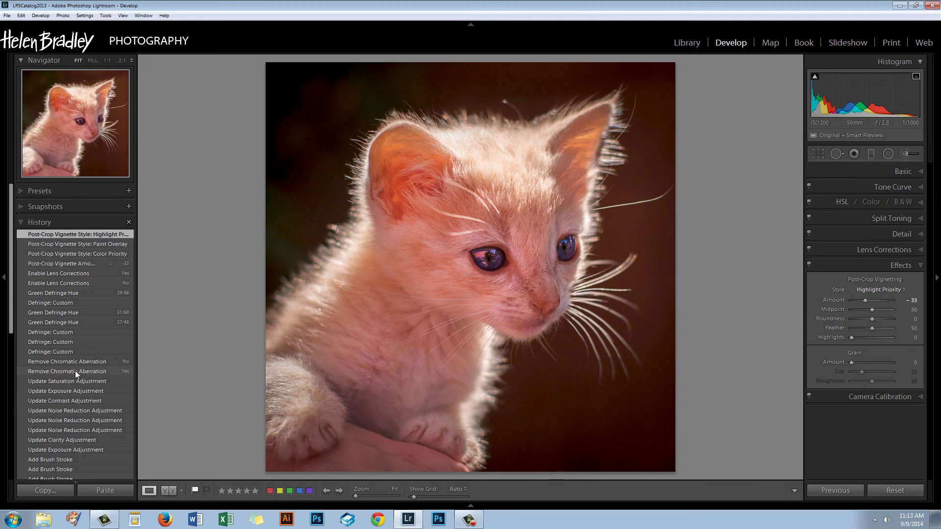
scroll(75, 370, down, 10)
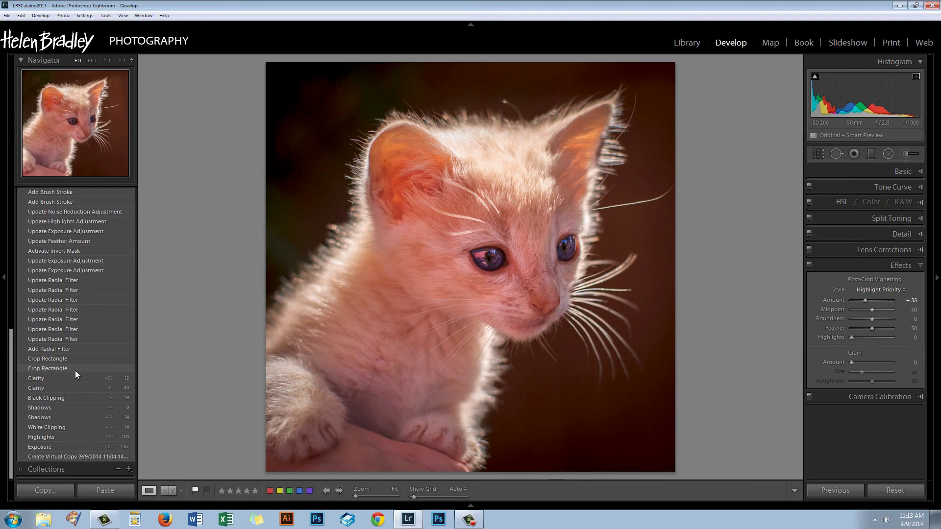
click(92, 457)
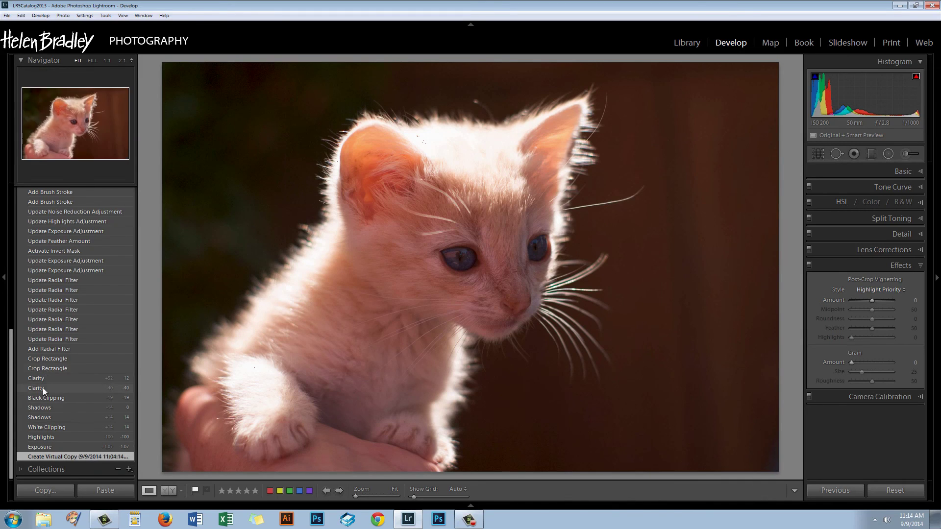
scroll(45, 287, up, 10)
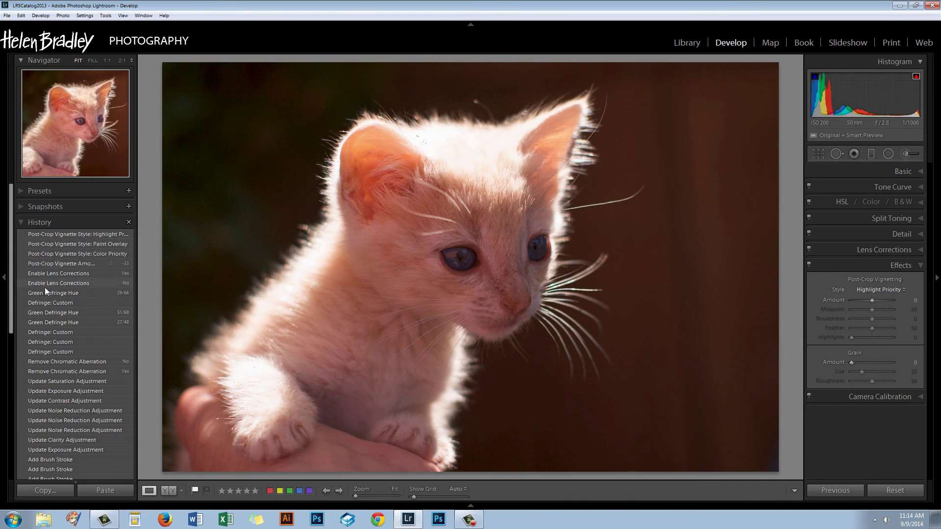
click(57, 234)
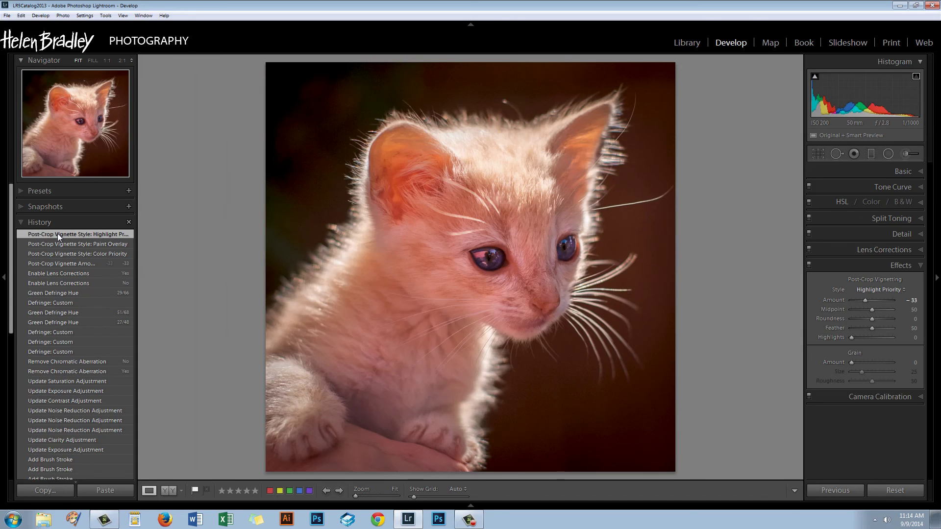